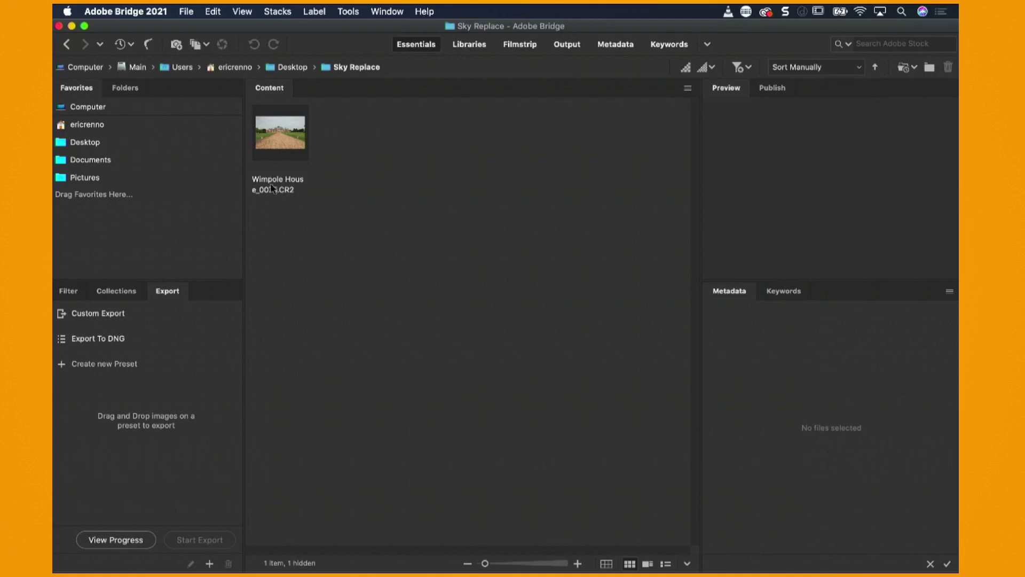
- Open the Wimpole House CR2 in Camera Raw and switch Geometry to Guided Upright
double_click(295, 140)
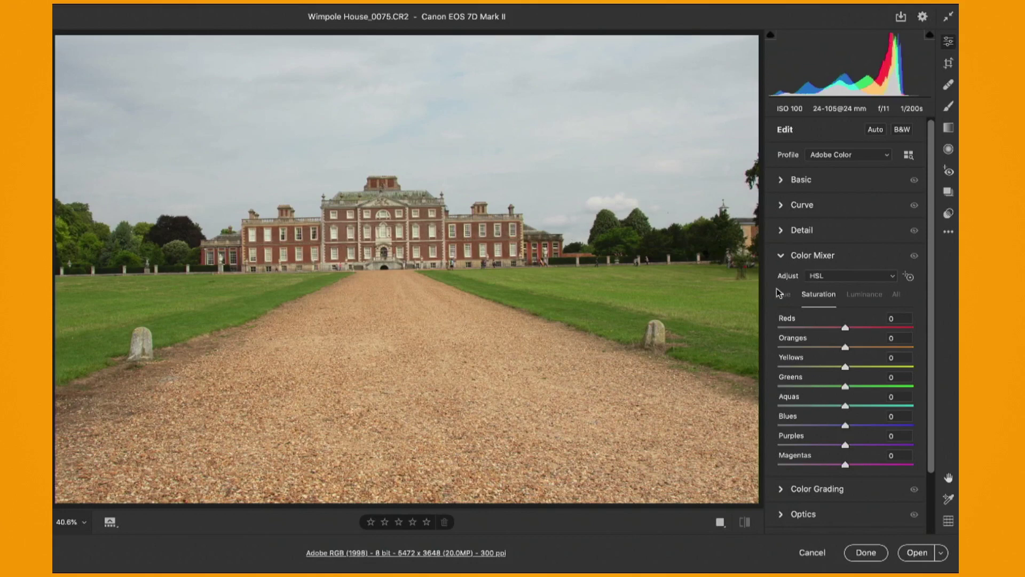
left_click(782, 256)
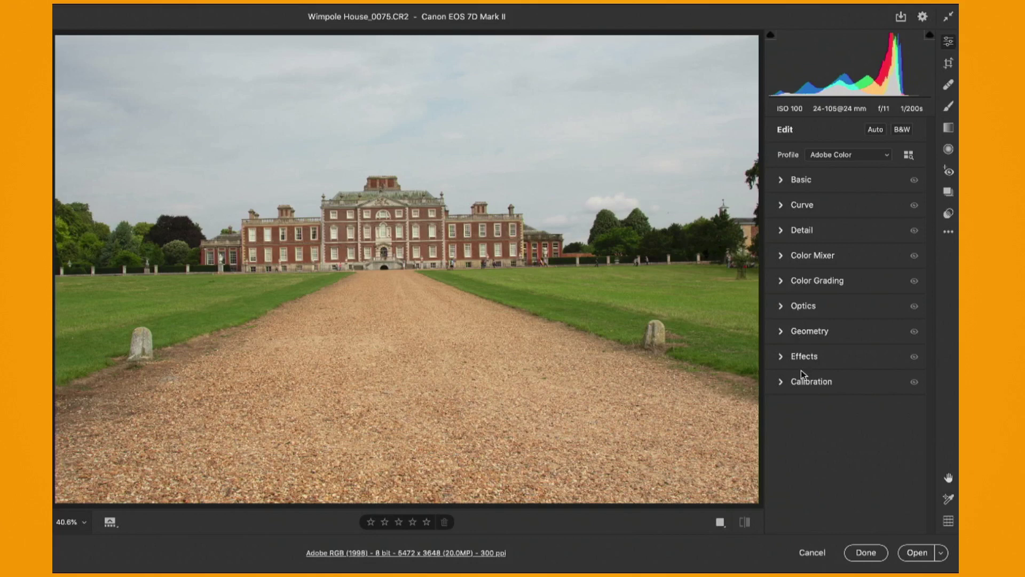
left_click(785, 334)
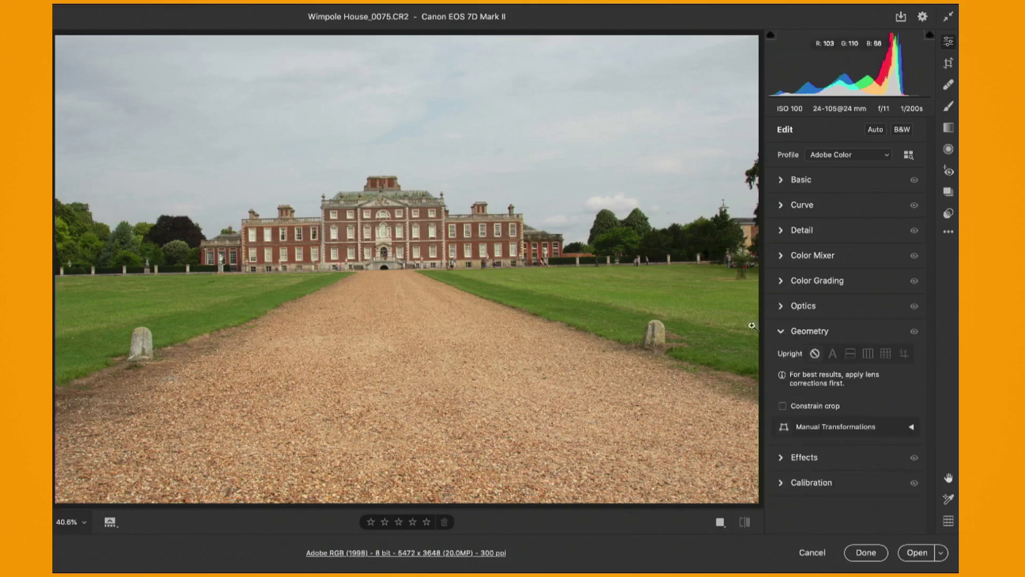
left_click(904, 353)
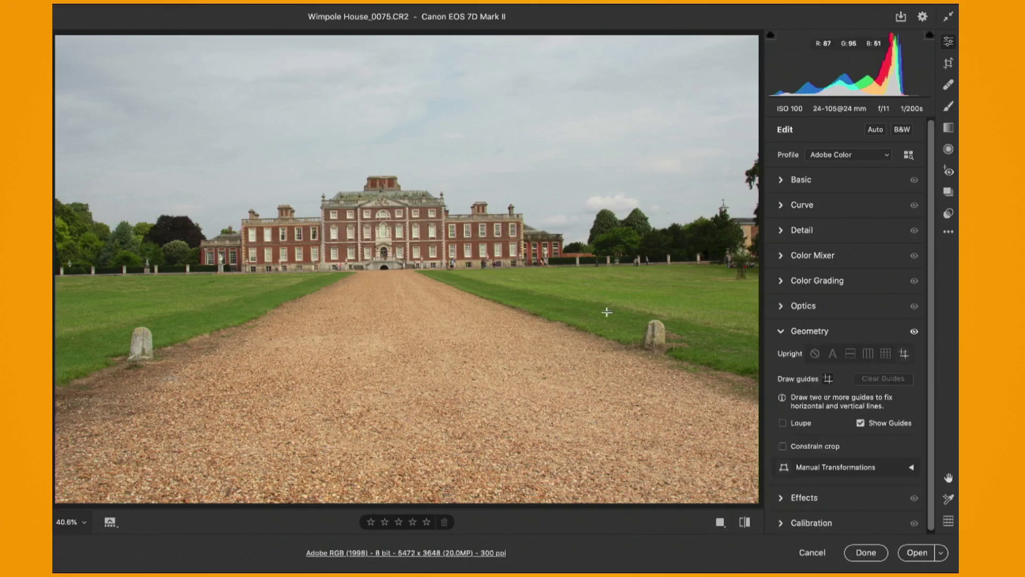
- Draw vertical guides along the house's right and left sides and a horizontal guide along its base
mouse_move(245, 226)
left_mouse_down()
mouse_move(544, 211)
mouse_move(526, 278)
left_mouse_up()
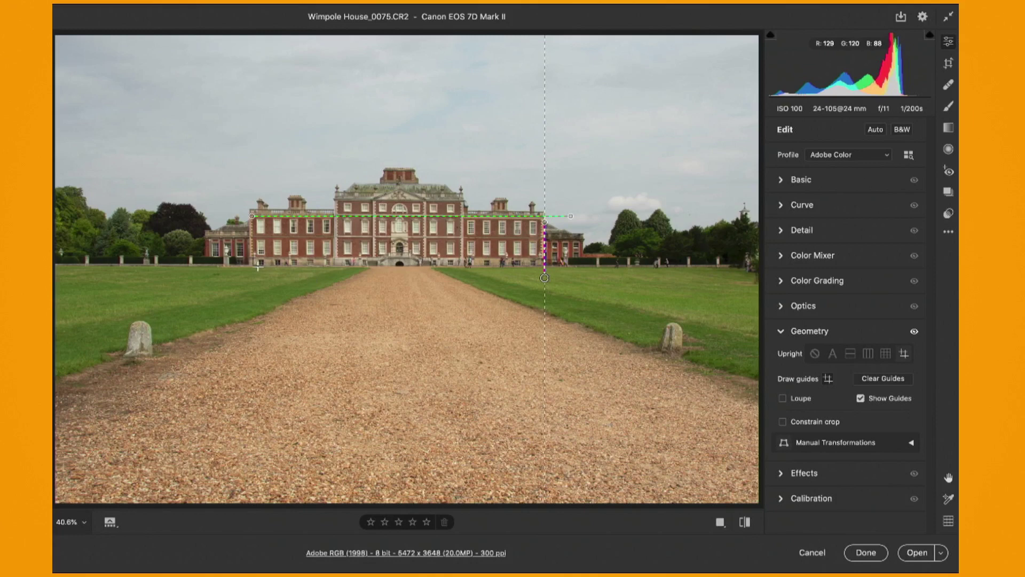
mouse_move(258, 266)
left_mouse_down()
mouse_move(439, 257)
mouse_move(453, 266)
left_mouse_up()
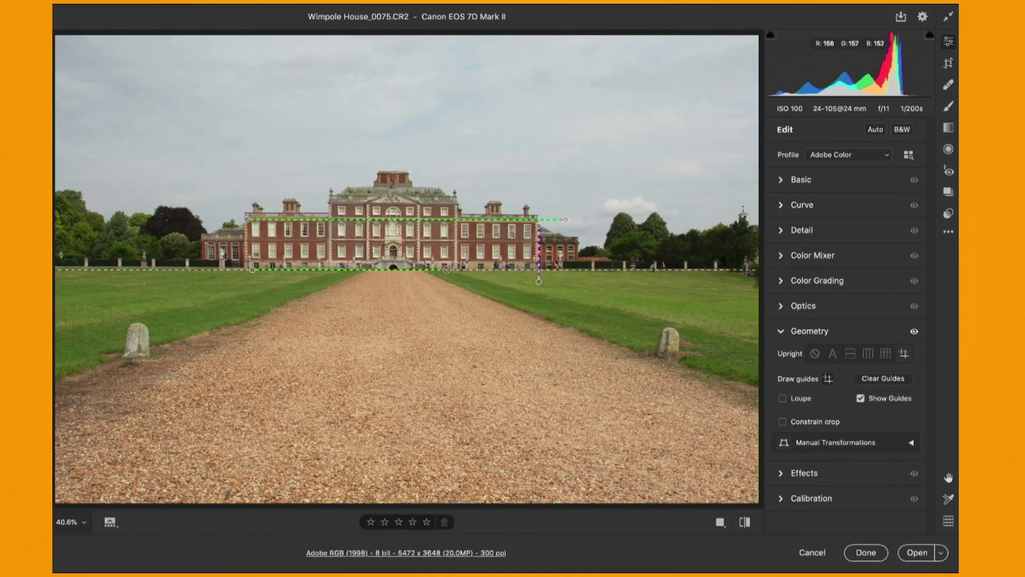
left_click_drag(245, 216, 245, 253)
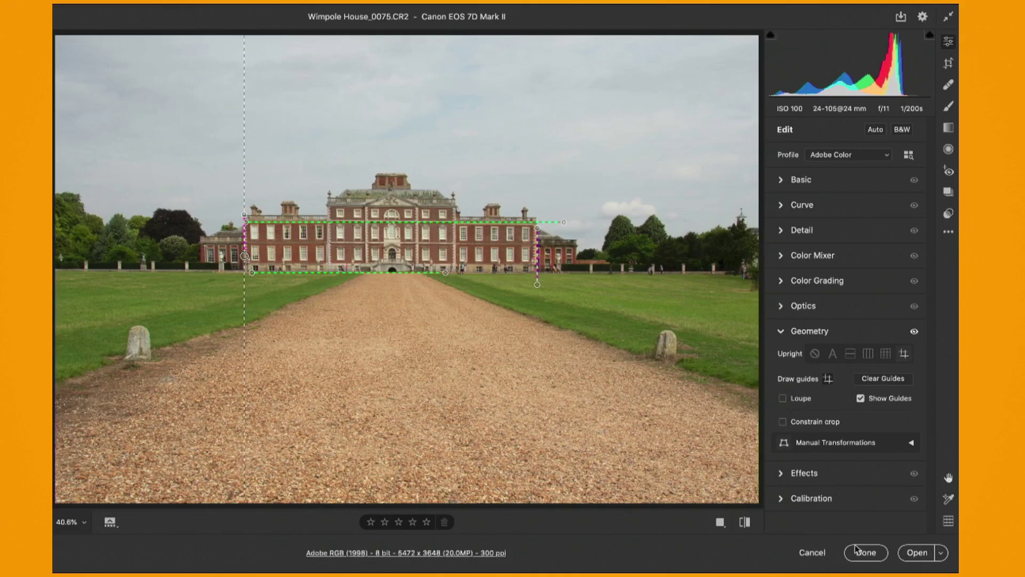
- Send the perspective-corrected Wimpole House photo from Camera Raw into Photoshop
left_click(920, 554)
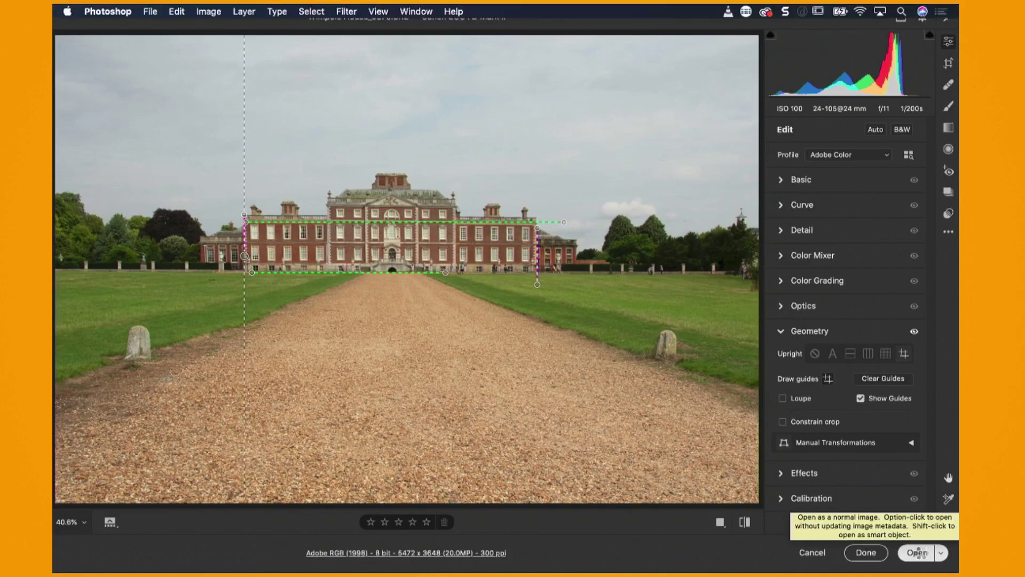
left_click(920, 553)
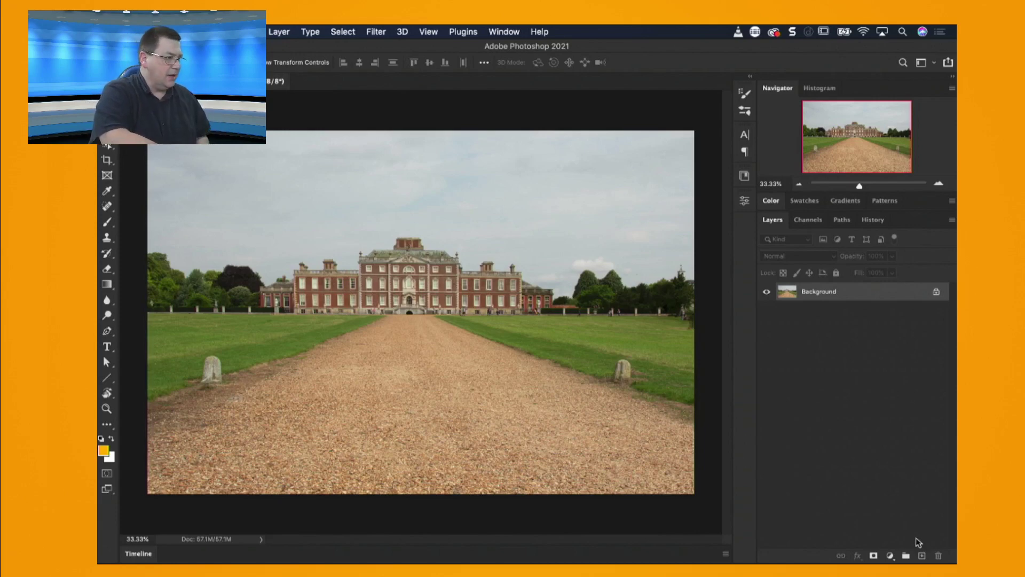
- Automatically select the sky above the house and treeline with Select > Sky
left_click(345, 33)
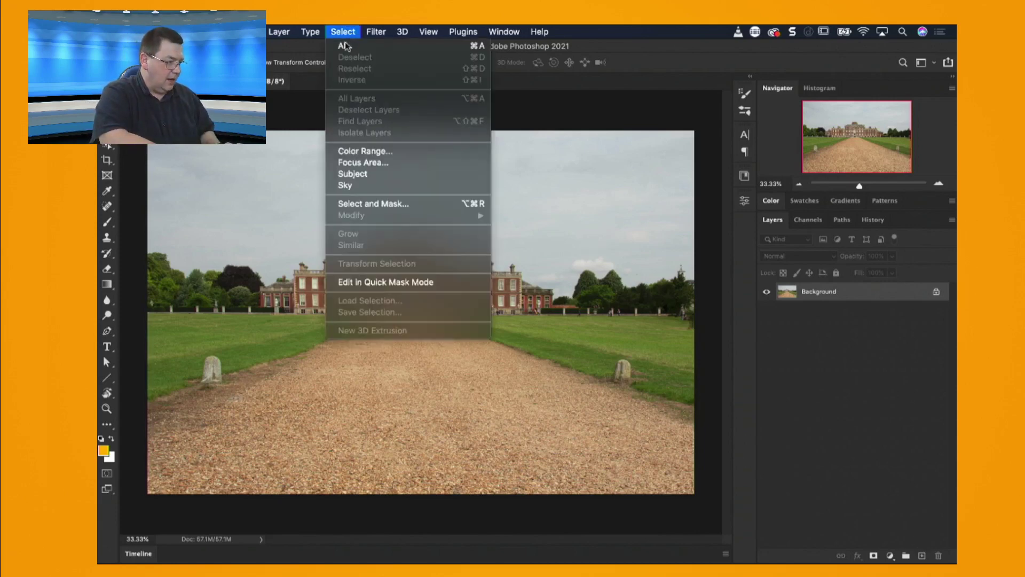
left_click(375, 190)
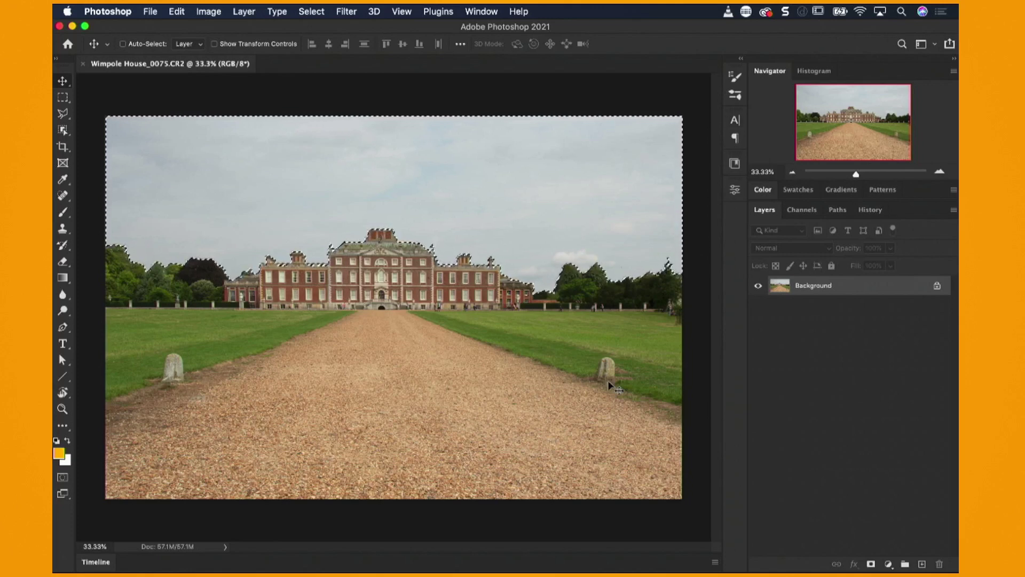
- Inspect the sky selection in Quick Mask at 200% around the roof and right-hand trees, then zoom back out
key("q")
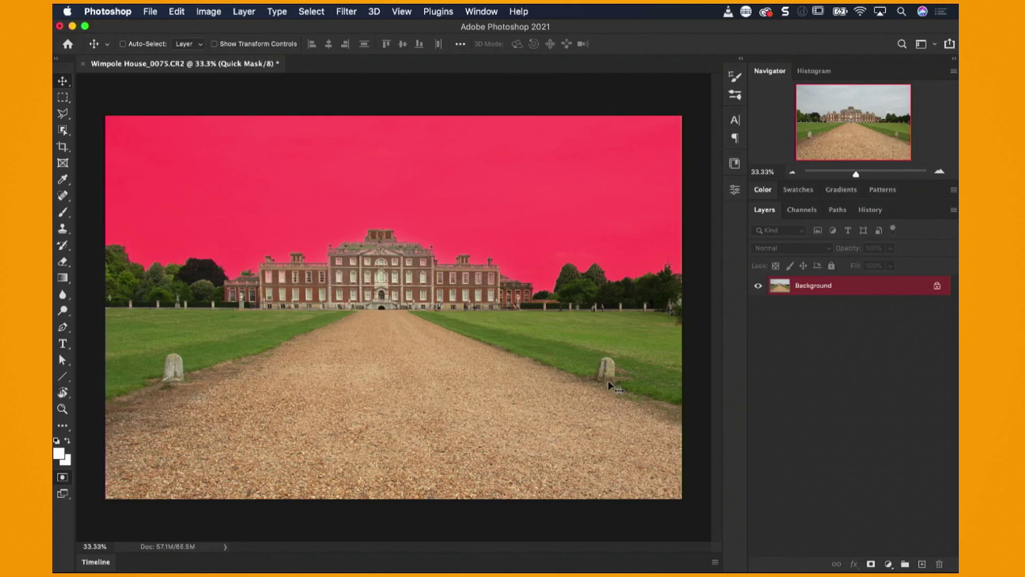
left_click(940, 172)
left_click(940, 172)
left_click(940, 171)
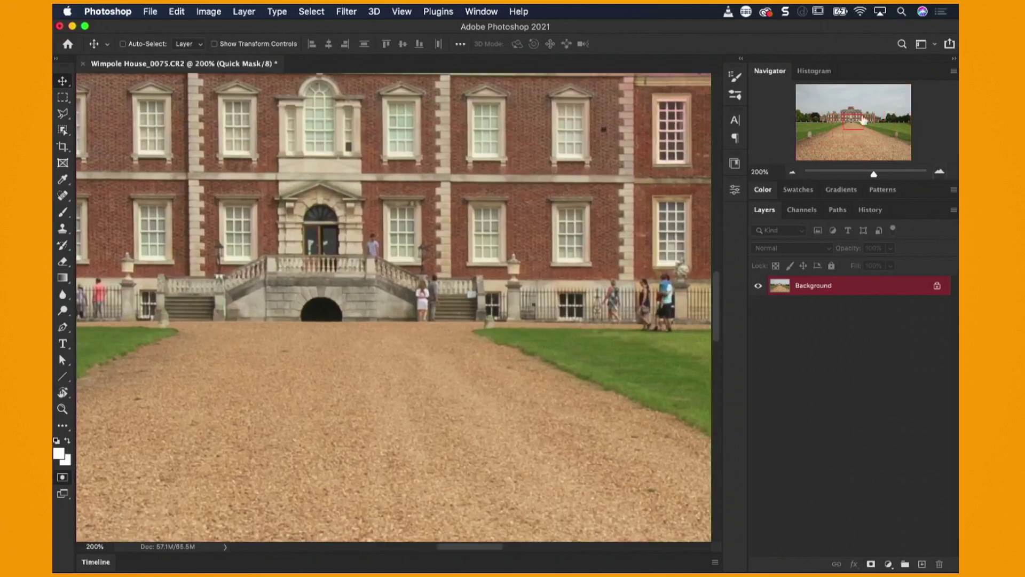
left_click_drag(855, 112, 856, 111)
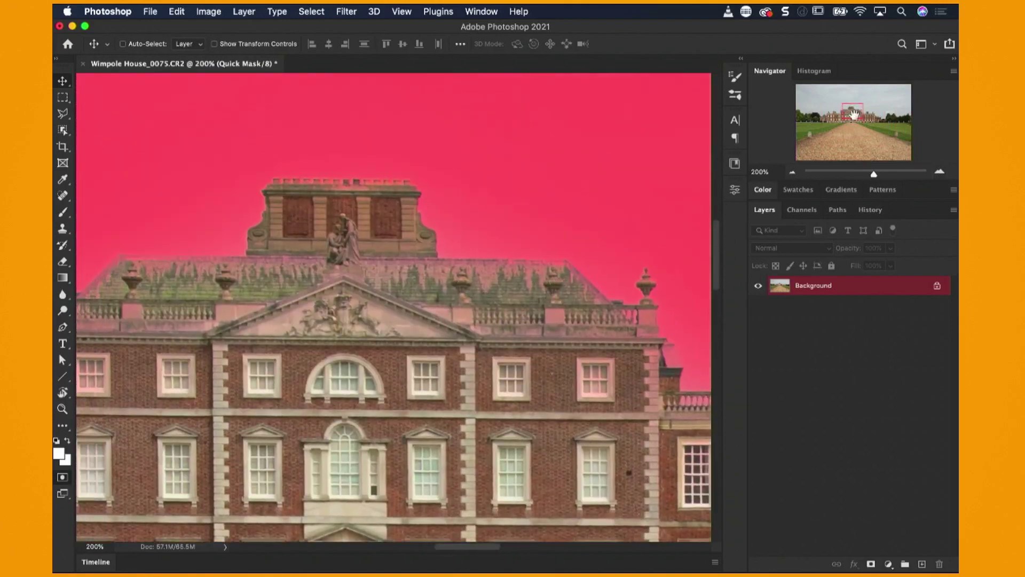
left_click_drag(855, 113, 903, 116)
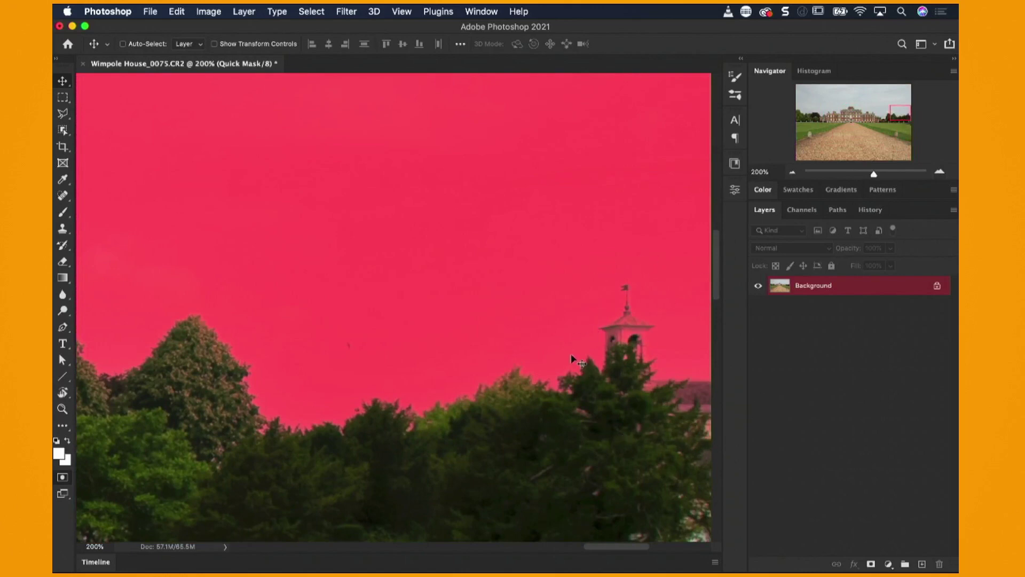
left_click(794, 173)
left_click(793, 173)
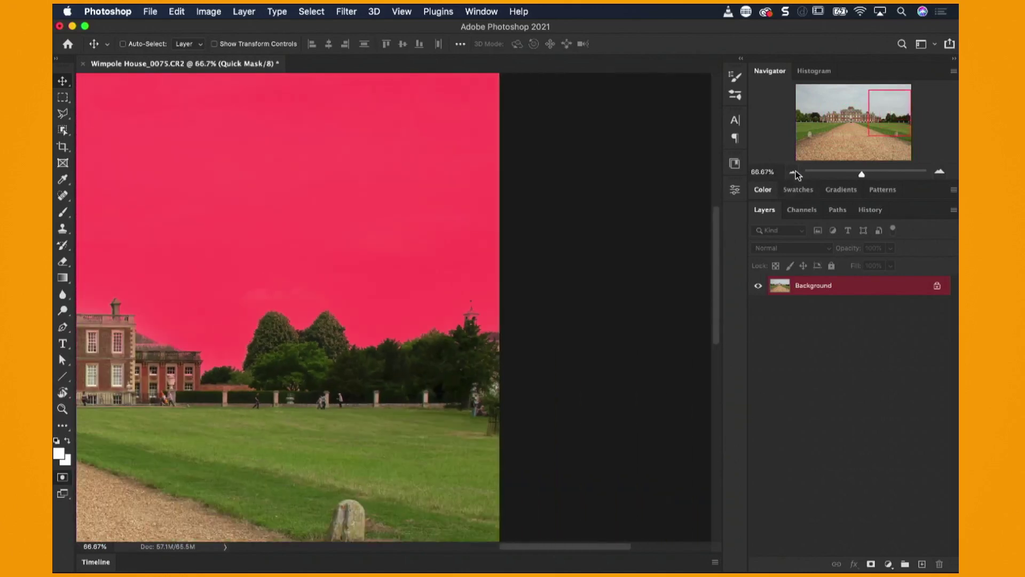
left_click(795, 173)
left_click(794, 173)
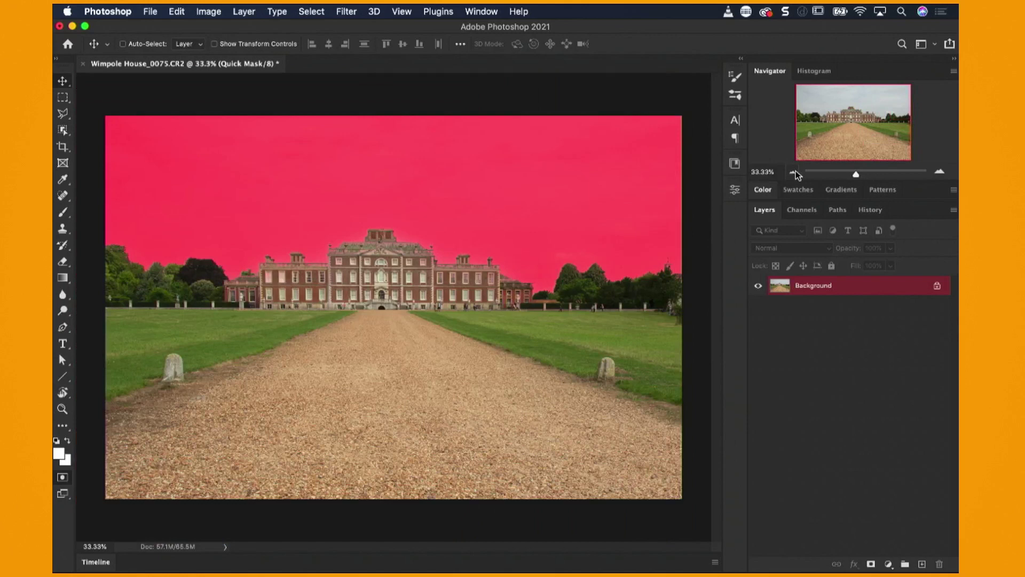
- Exit Quick Mask and deselect the sky selection
key("q")
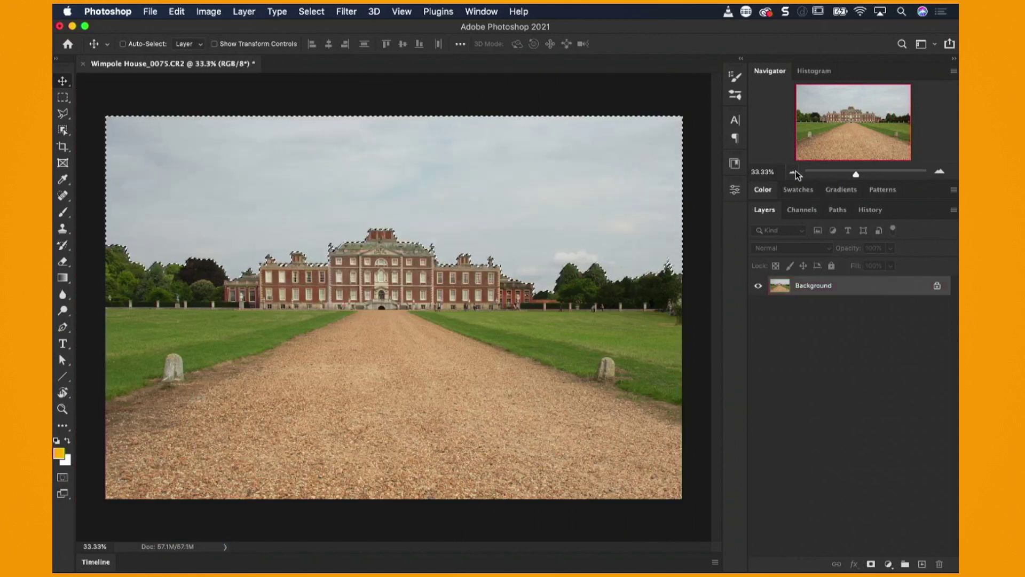
key("super")
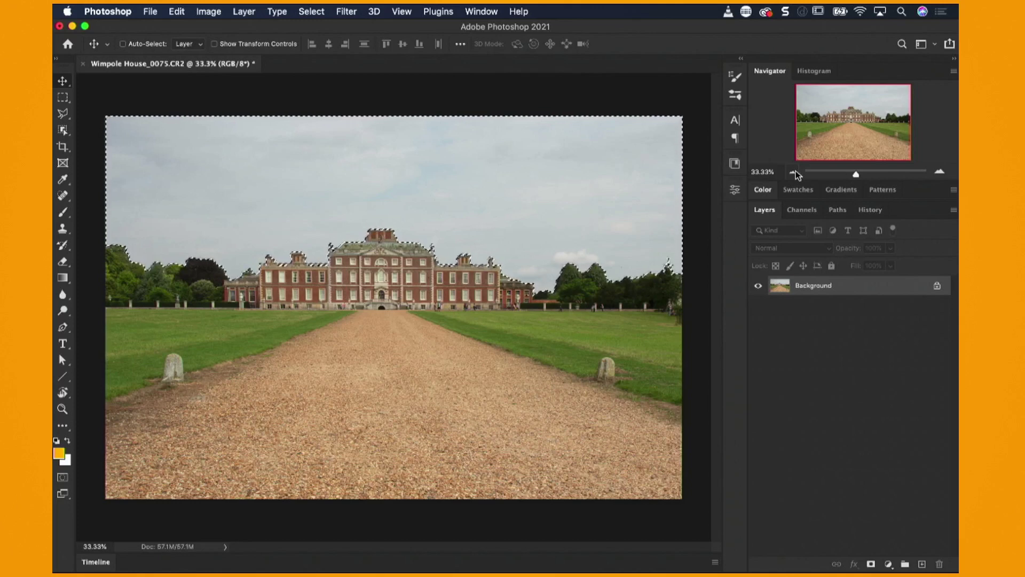
key("super+d")
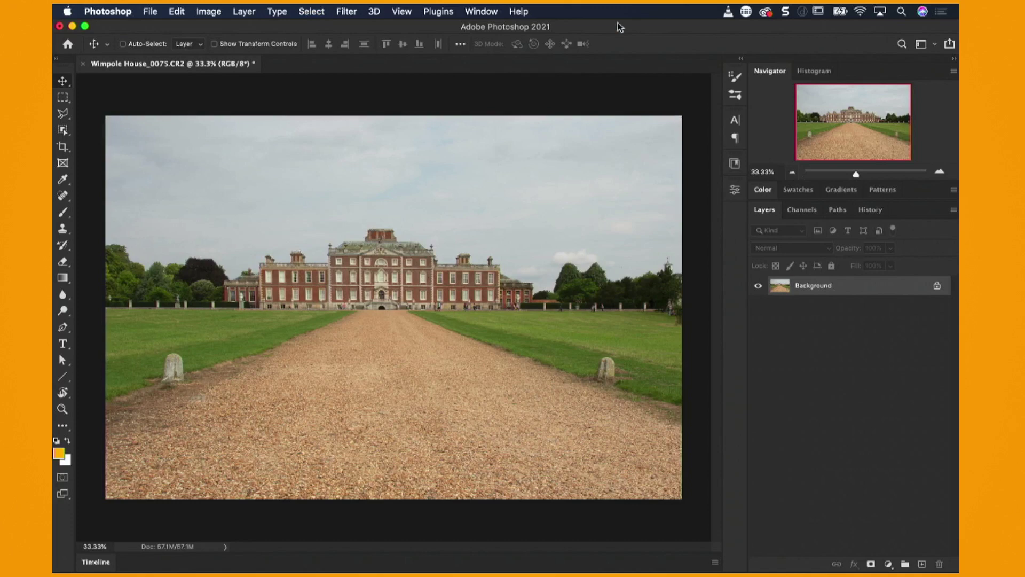
- Launch Edit > Sky Replacement, previewing a pink sunset sky, and bring up the sky presets
left_click(178, 11)
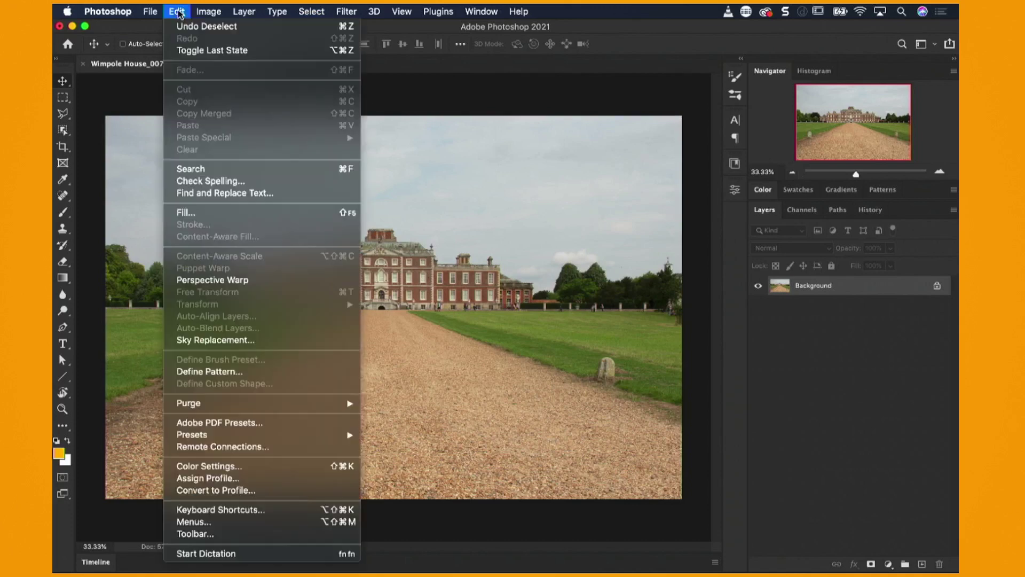
left_click(191, 341)
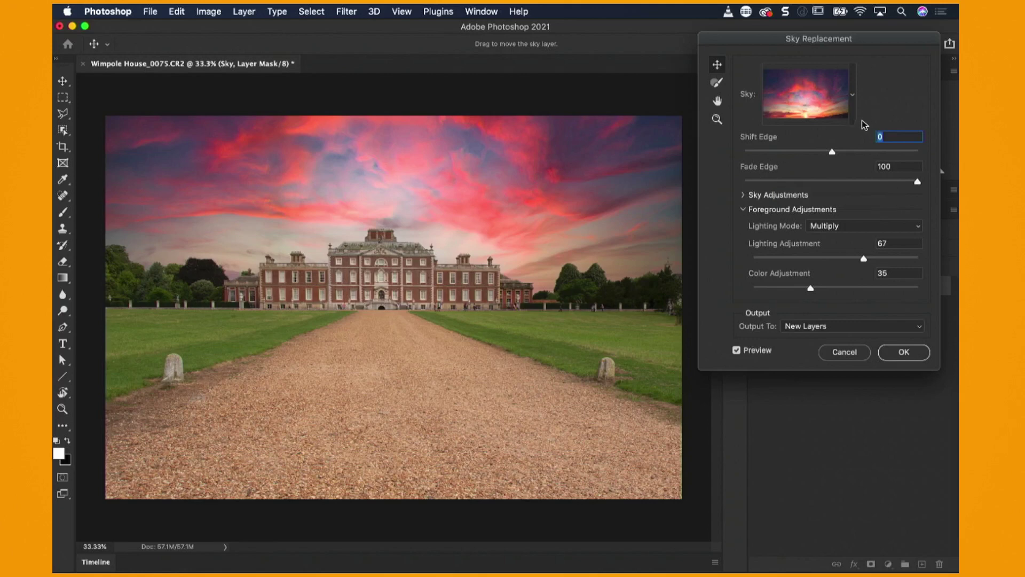
left_click(853, 96)
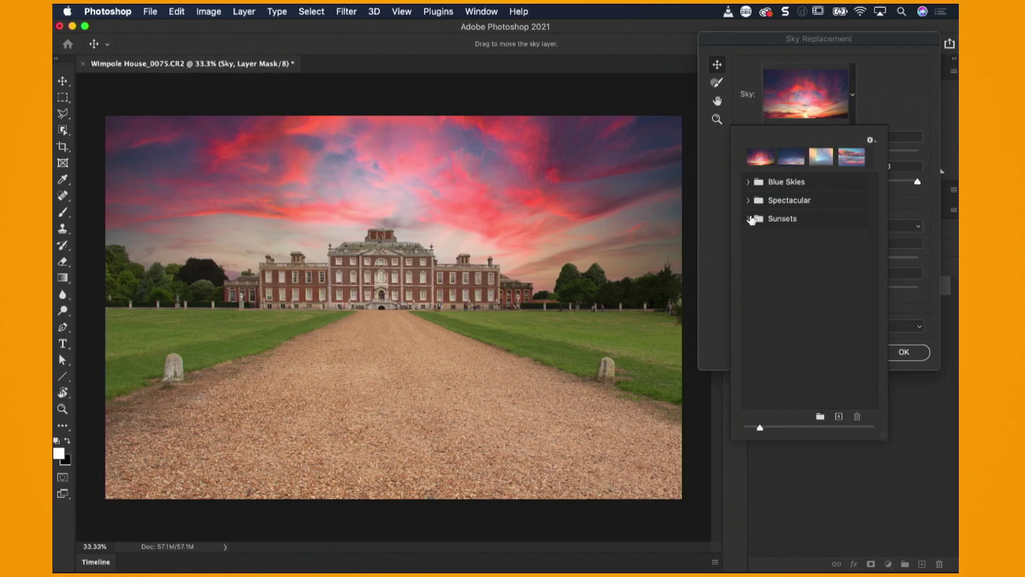
- Try the Sunsets folder's orange-clouds and pink sunset skies, ending on orange clouds
left_click(749, 217)
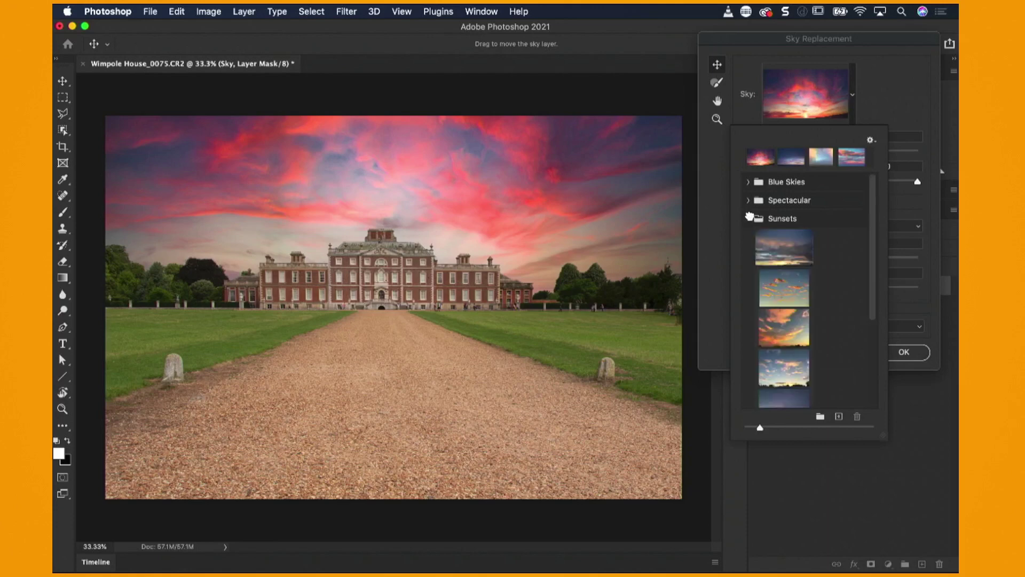
left_click(784, 296)
scroll(839, 295, "down", 1)
scroll(839, 296, "down", 3)
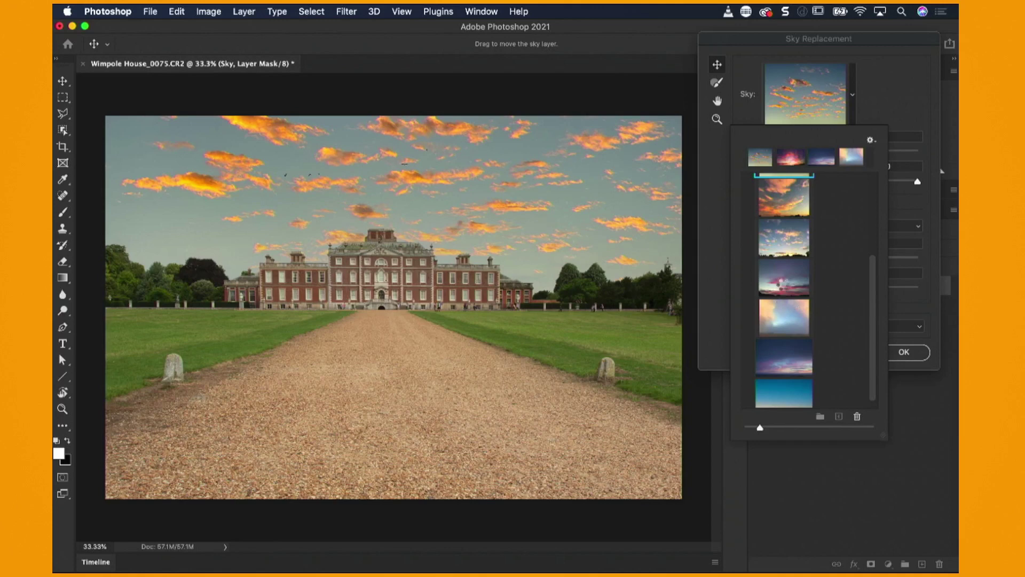
left_click(784, 288)
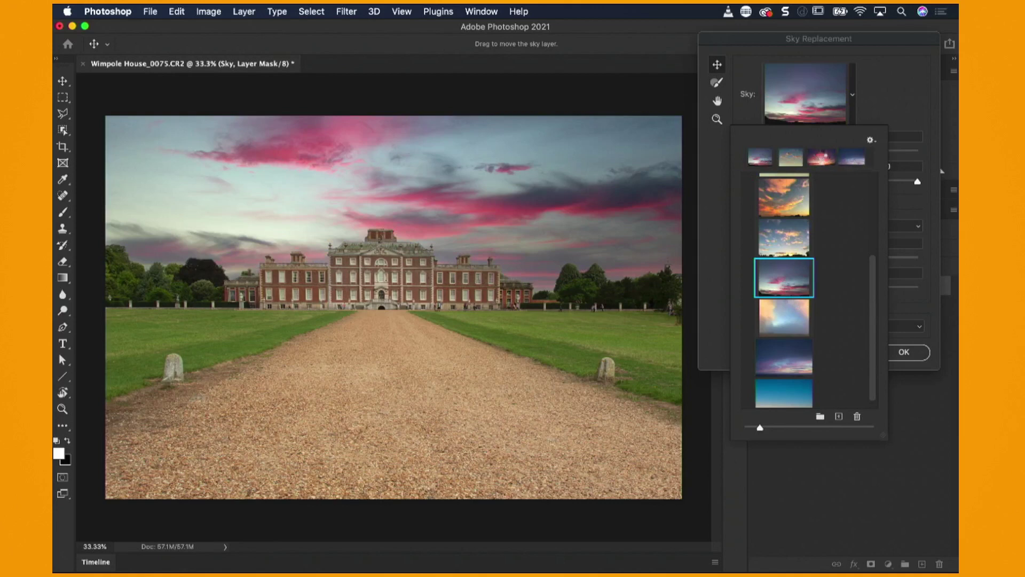
left_click(820, 158)
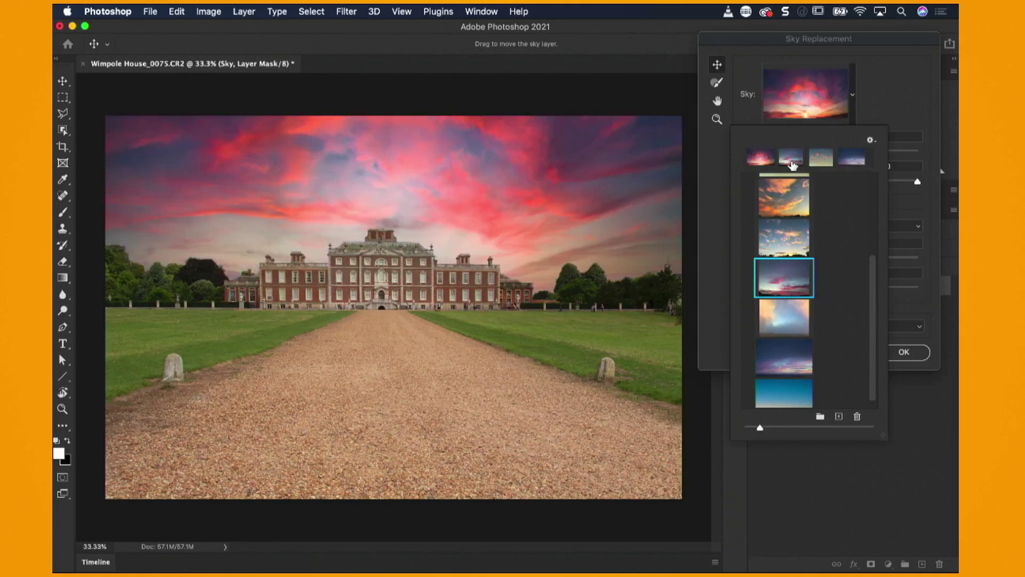
left_click(821, 158)
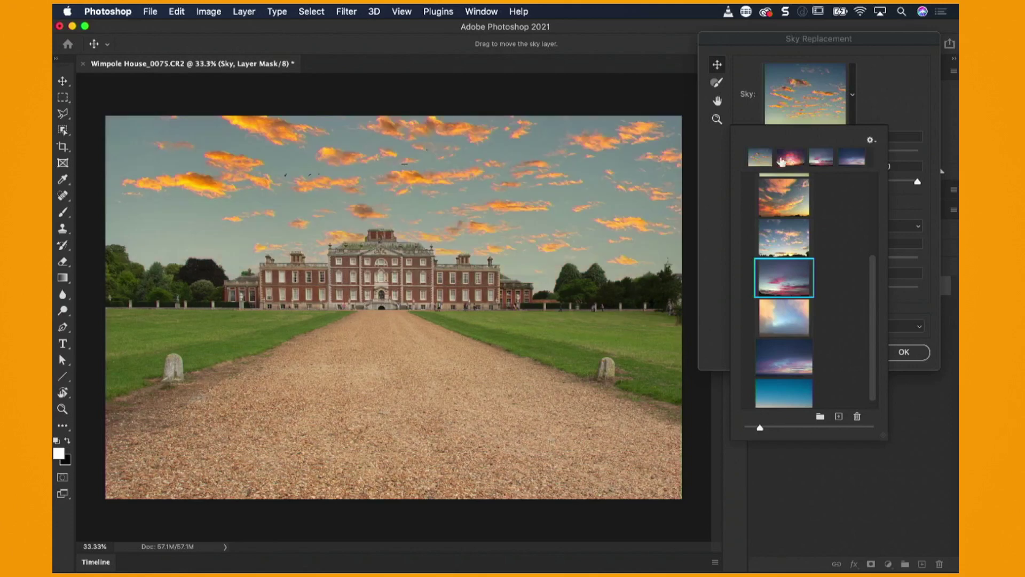
scroll(833, 242, "up", 5)
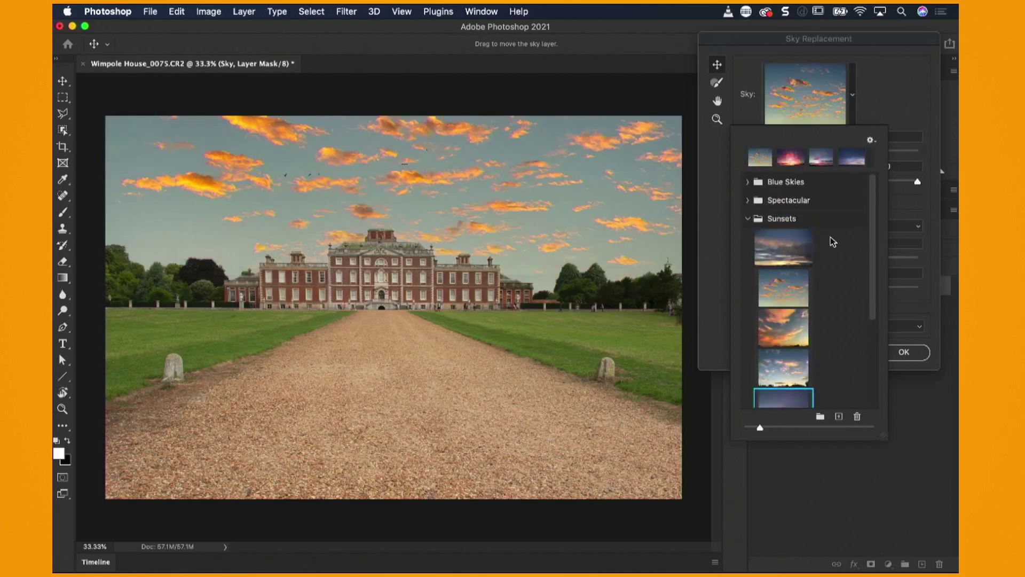
- Switch to the Spectacular folder and apply its orange sunset sky after trying the pink one
left_click(748, 218)
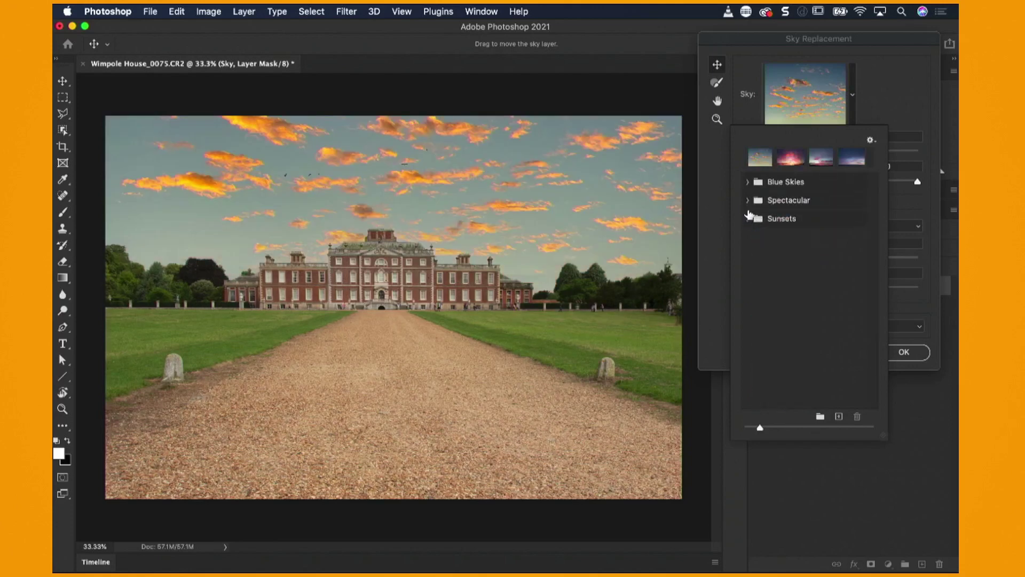
left_click(748, 201)
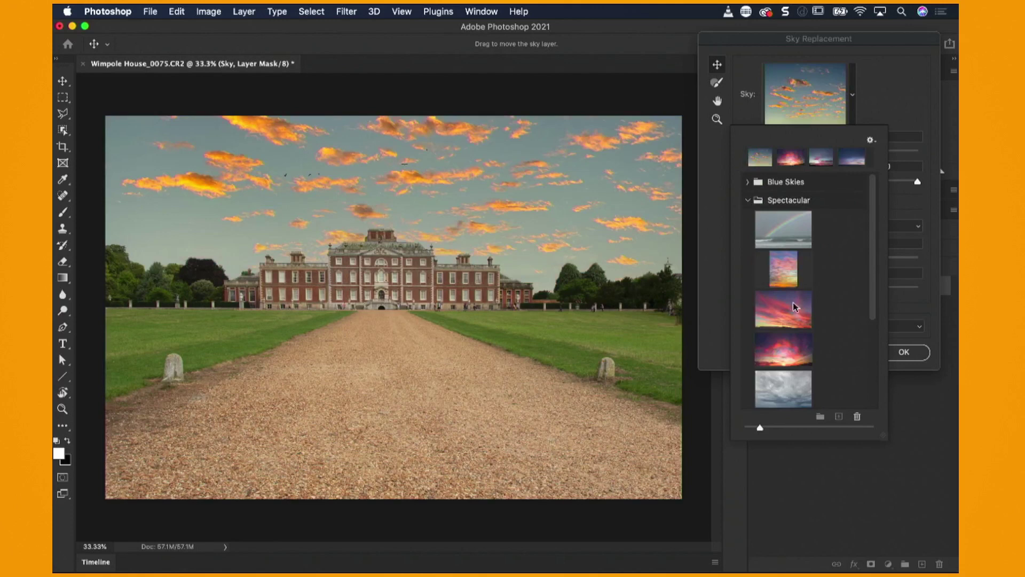
left_click(793, 306)
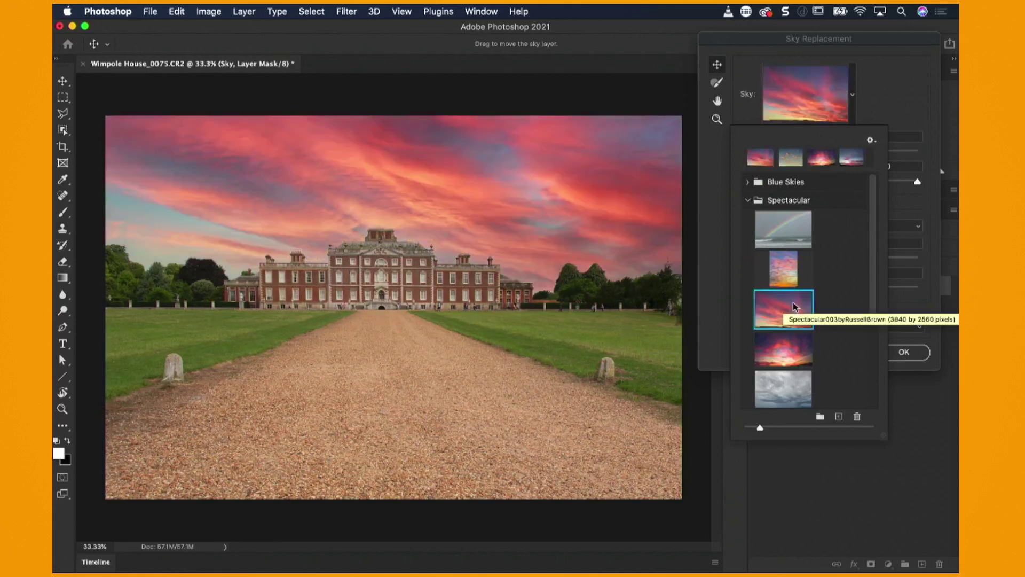
left_click(791, 275)
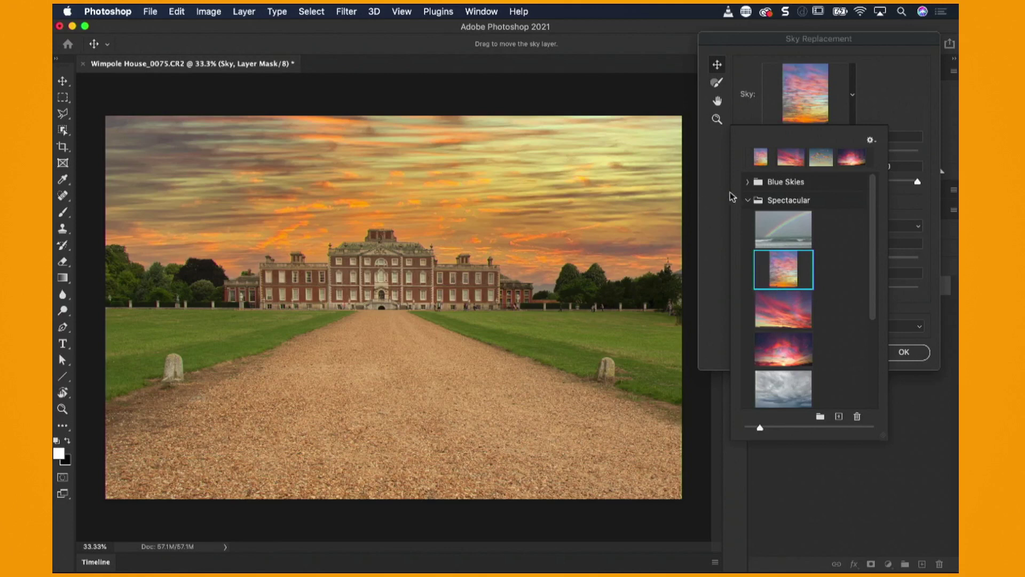
scroll(780, 278, "down", 3)
scroll(780, 278, "up", 3)
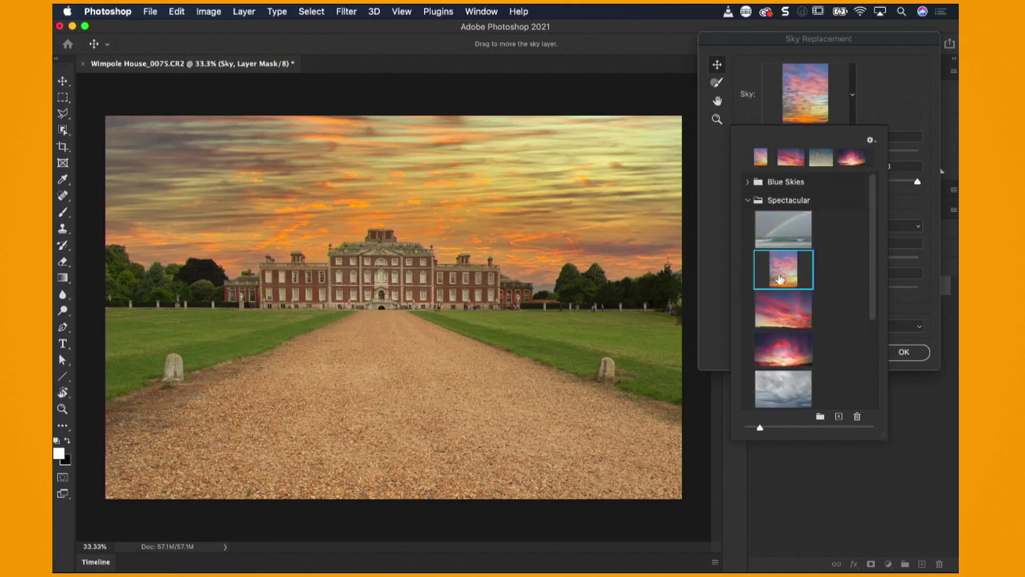
- Apply the Spectacular rainbow sky and drag it so the arc descends onto the house's roof
left_click(782, 235)
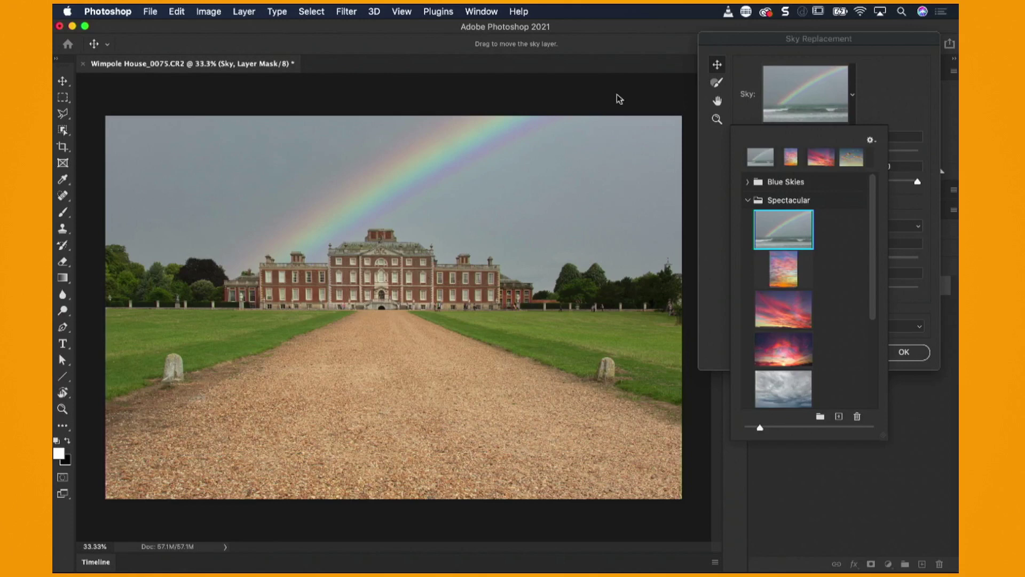
left_click(717, 64)
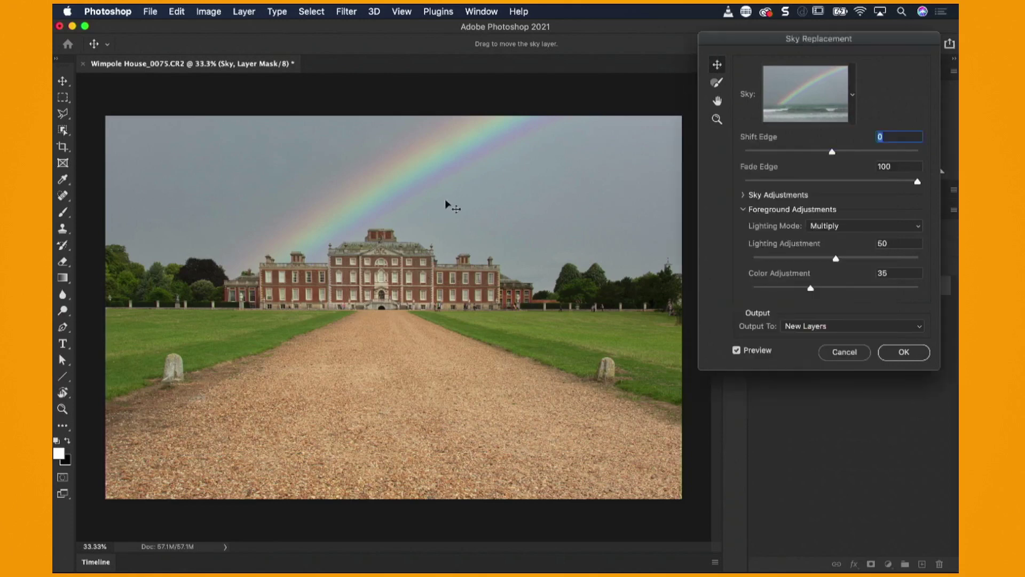
left_click_drag(428, 208, 450, 243)
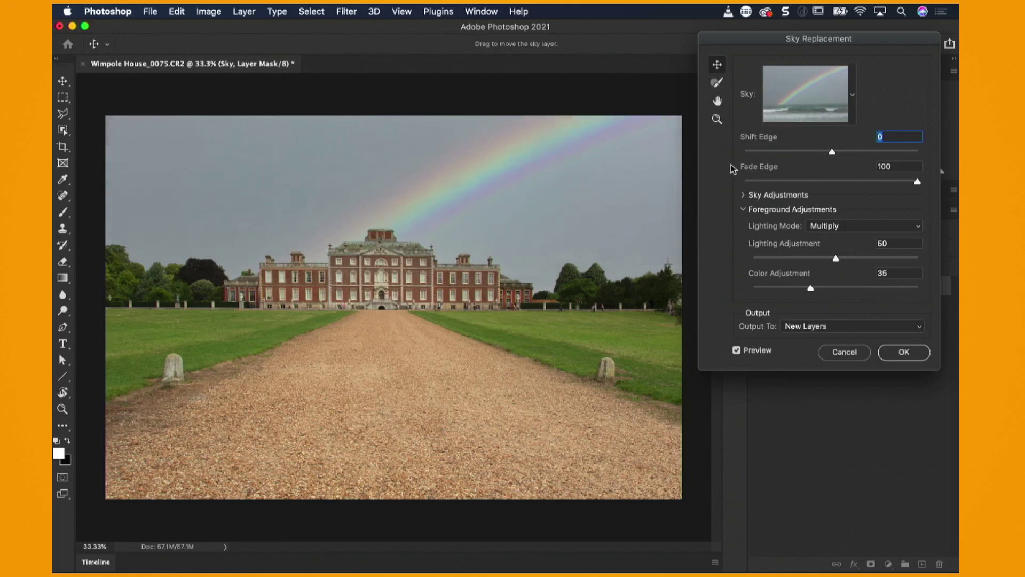
- Open the Blue Skies presets, preview a streaky blue cloudy sky, then dismiss the picker
left_click(852, 104)
left_click(749, 199)
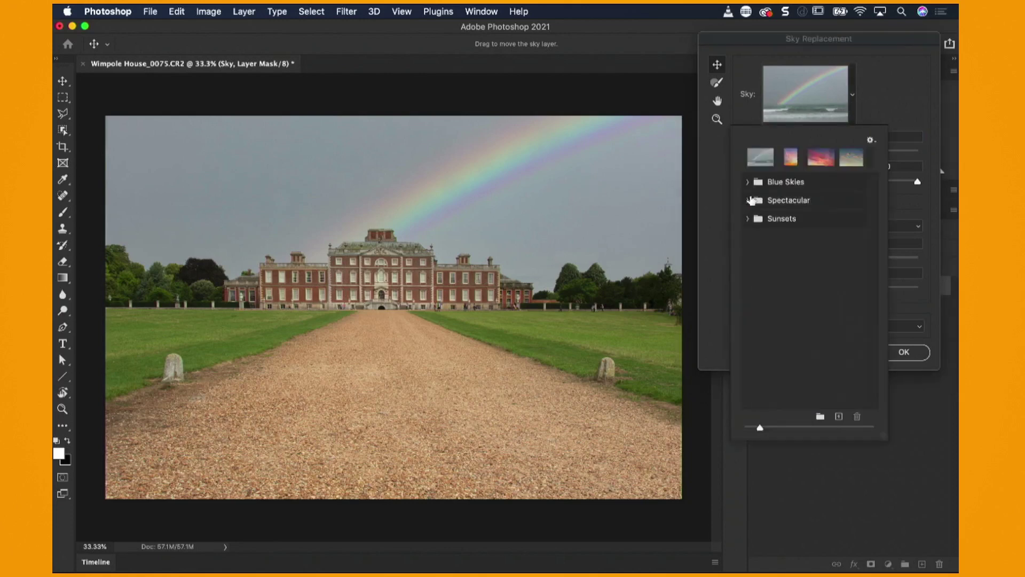
left_click(749, 182)
scroll(779, 286, "down", 5)
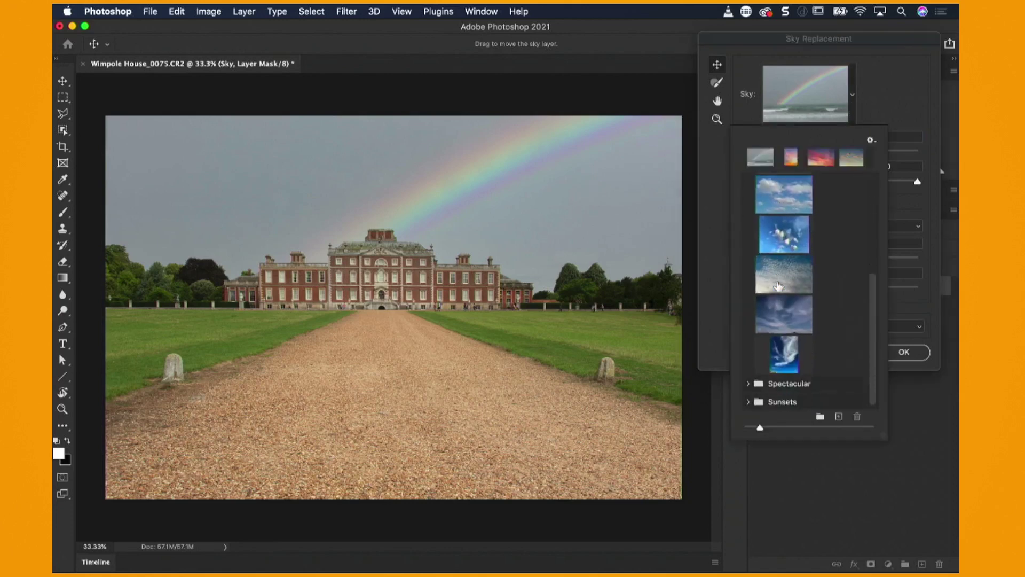
left_click(778, 312)
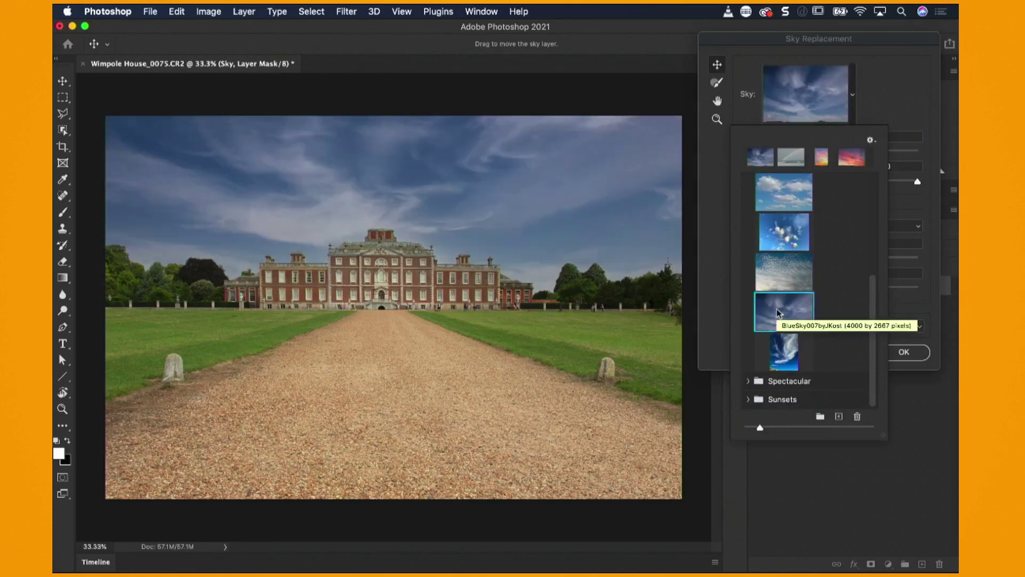
scroll(778, 313, "up", 5)
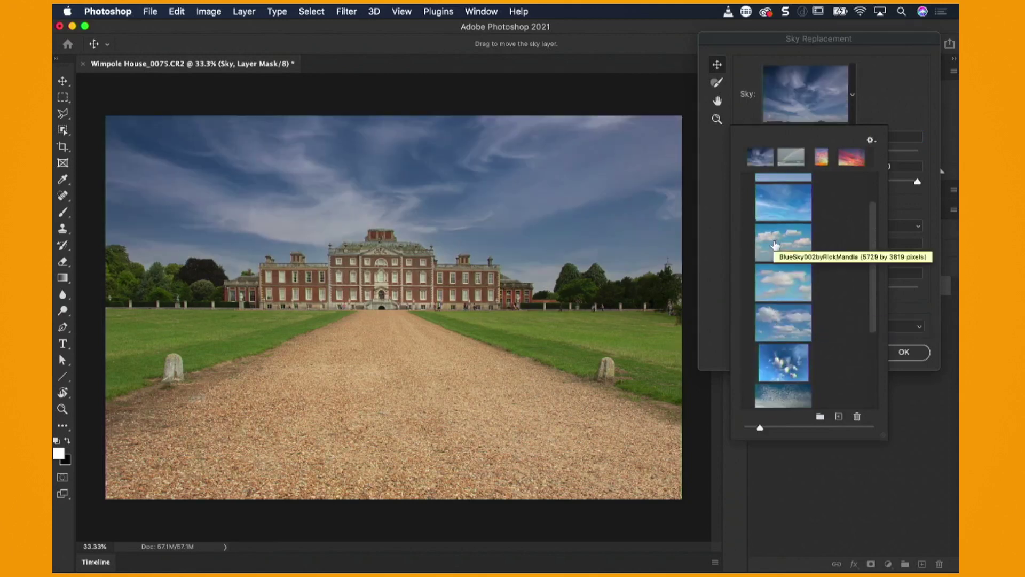
key("Escape")
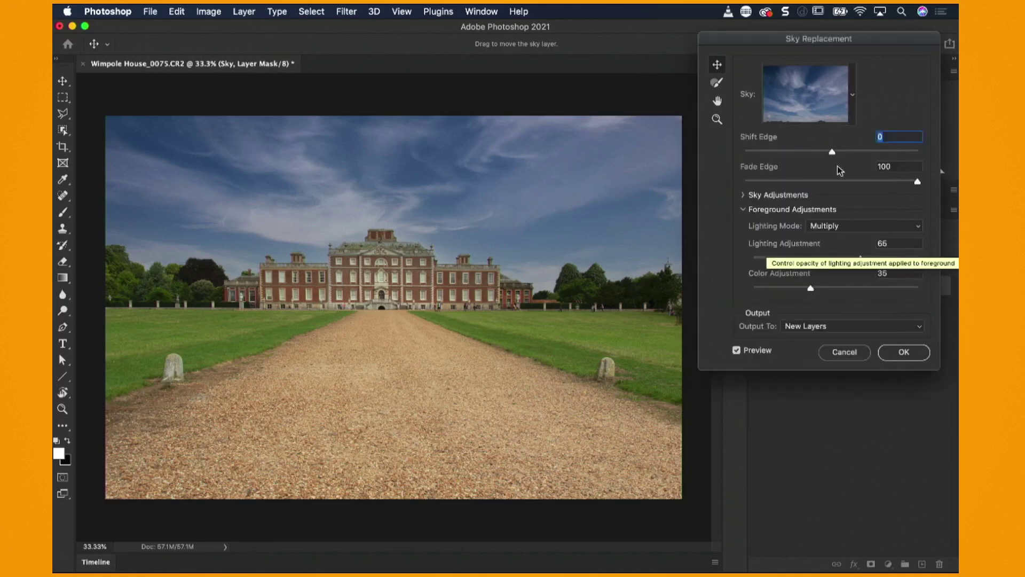
- Compare the third and fourth Blue Skies presets and settle on the fifth cloudy preset
left_click(853, 103)
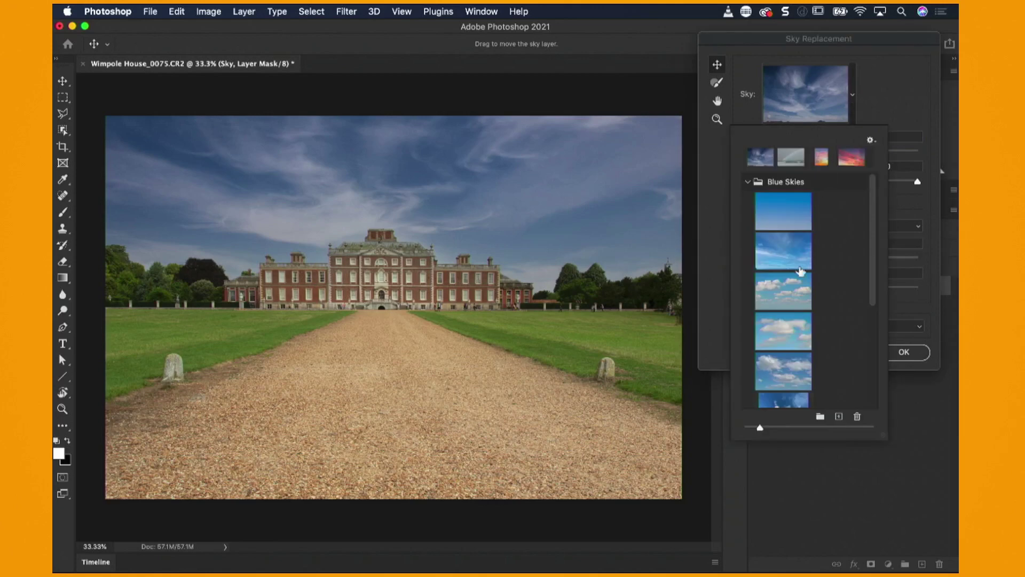
left_click(781, 329)
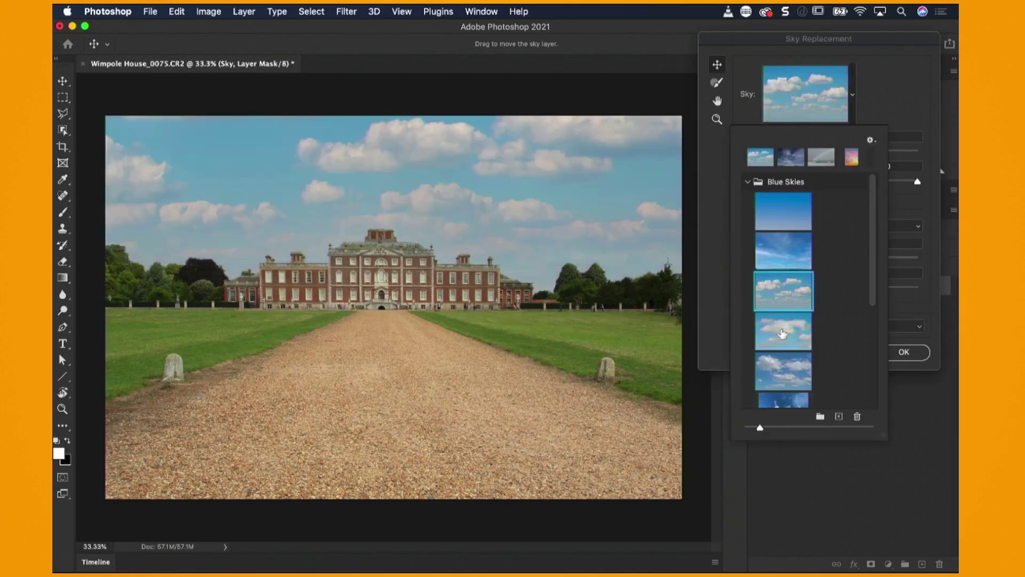
left_click(782, 332)
left_click(786, 295)
left_click(780, 373)
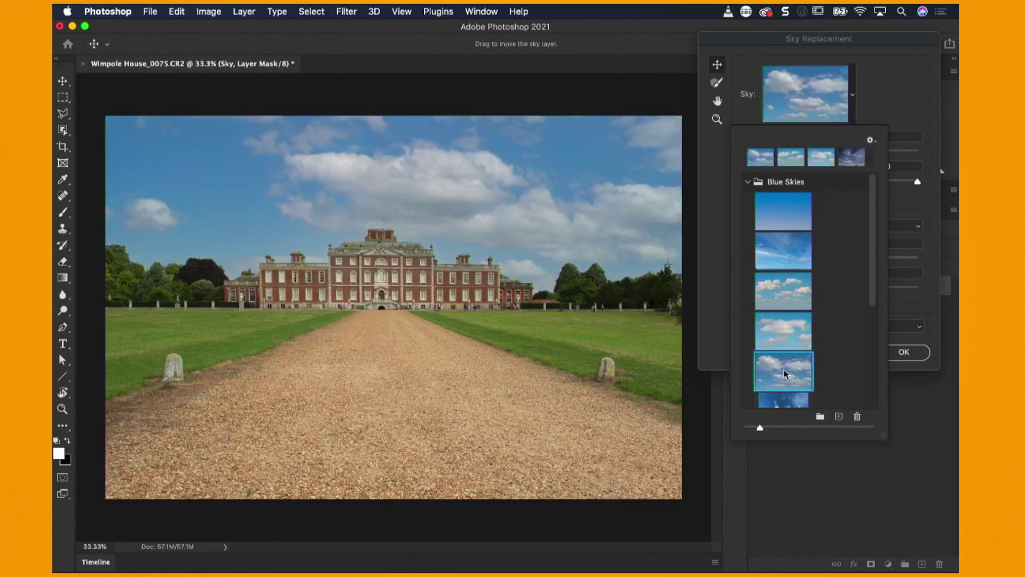
scroll(785, 374, "down", 3)
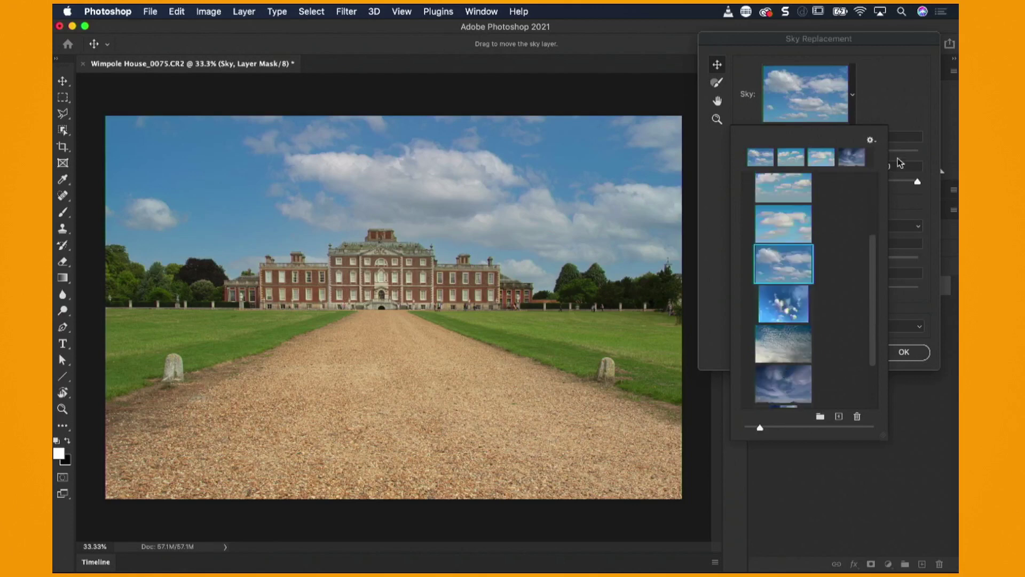
- Under Sky Adjustments, set the replacement sky's Brightness to -95
left_click(899, 89)
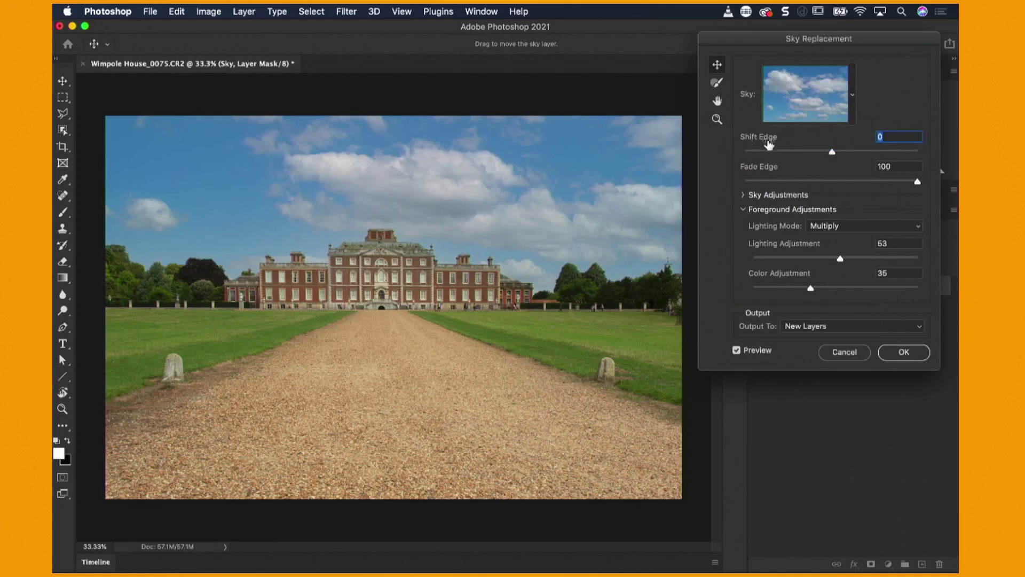
left_click(744, 210)
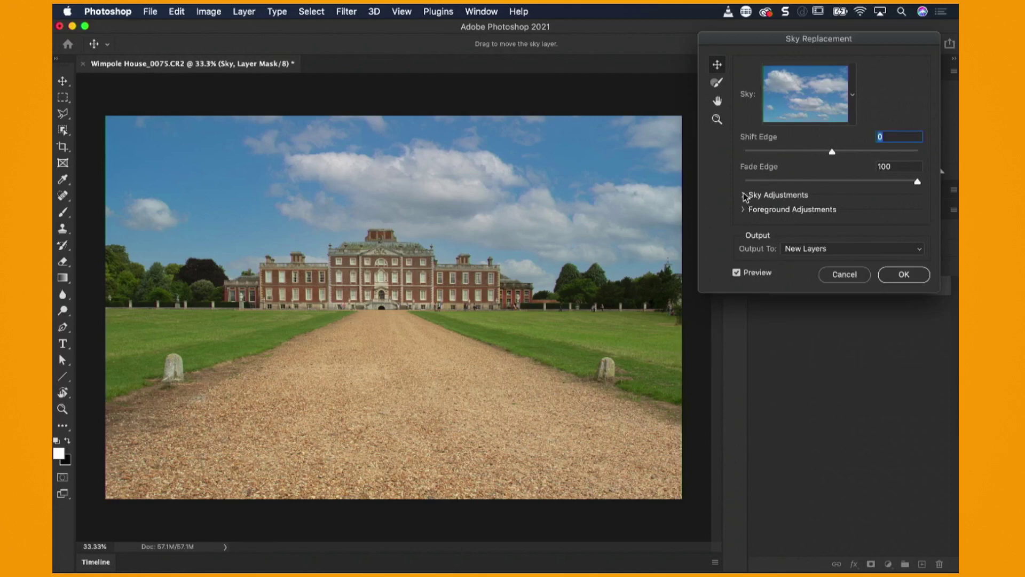
left_click(749, 197)
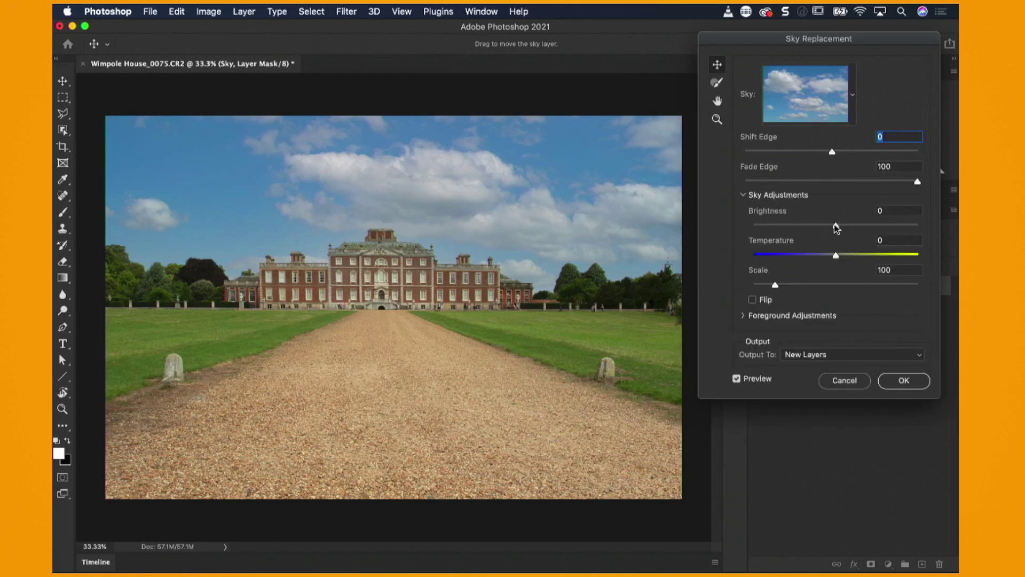
left_click_drag(837, 228, 759, 229)
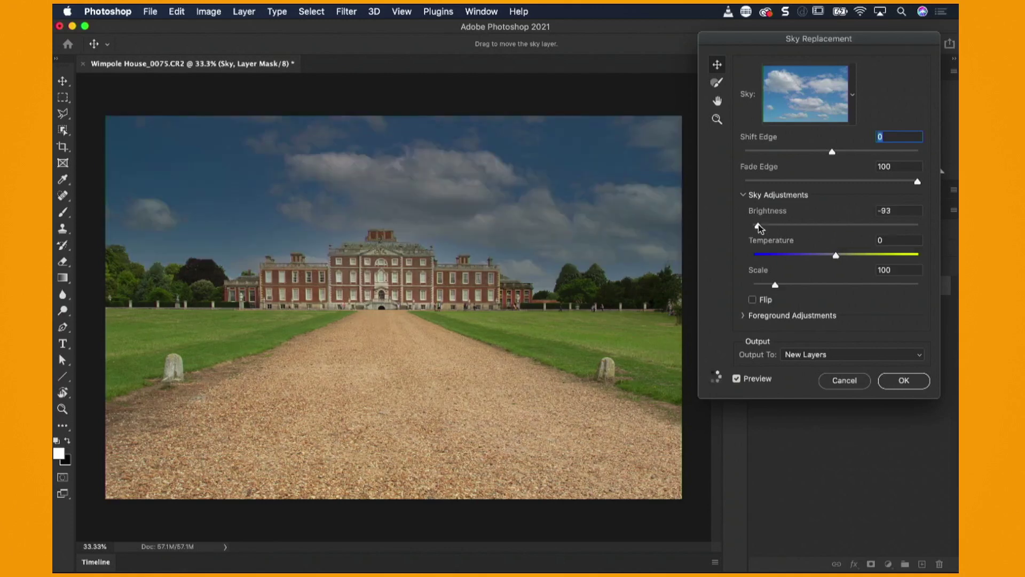
left_click(884, 225)
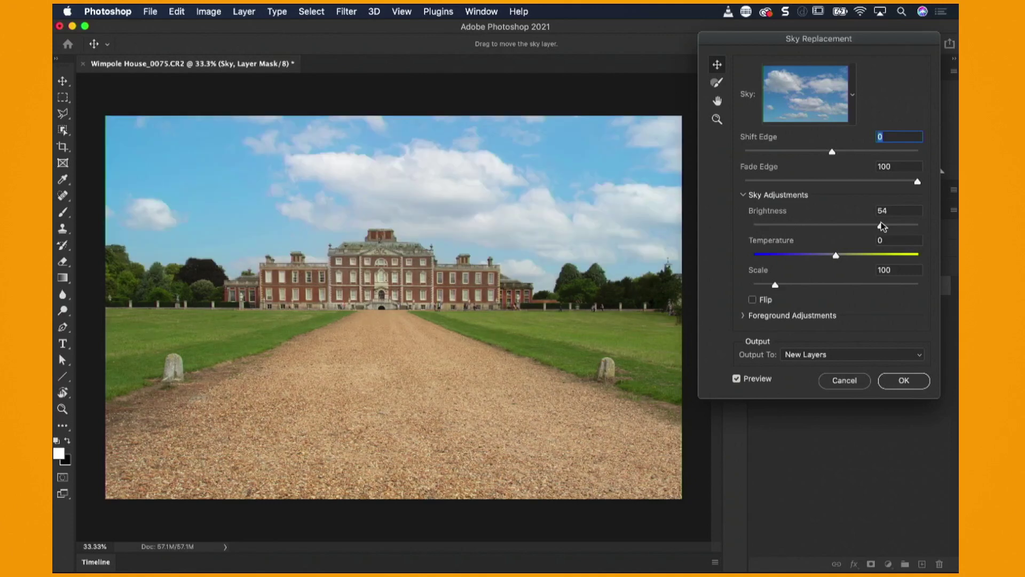
left_click(758, 225)
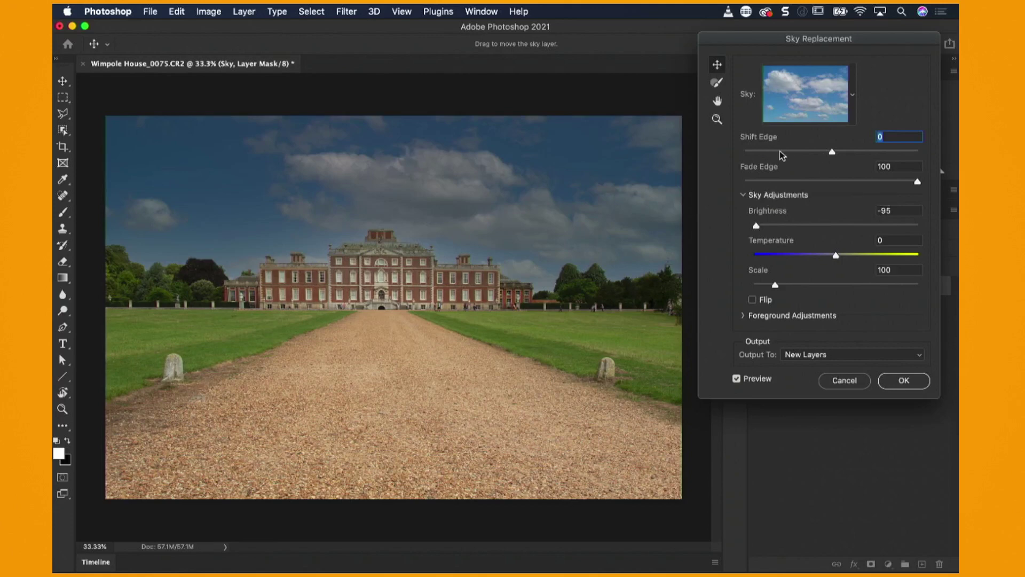
- Try Shift Edge values of -93, 23 and about -48, with Fade Edge at 3
left_click(751, 152)
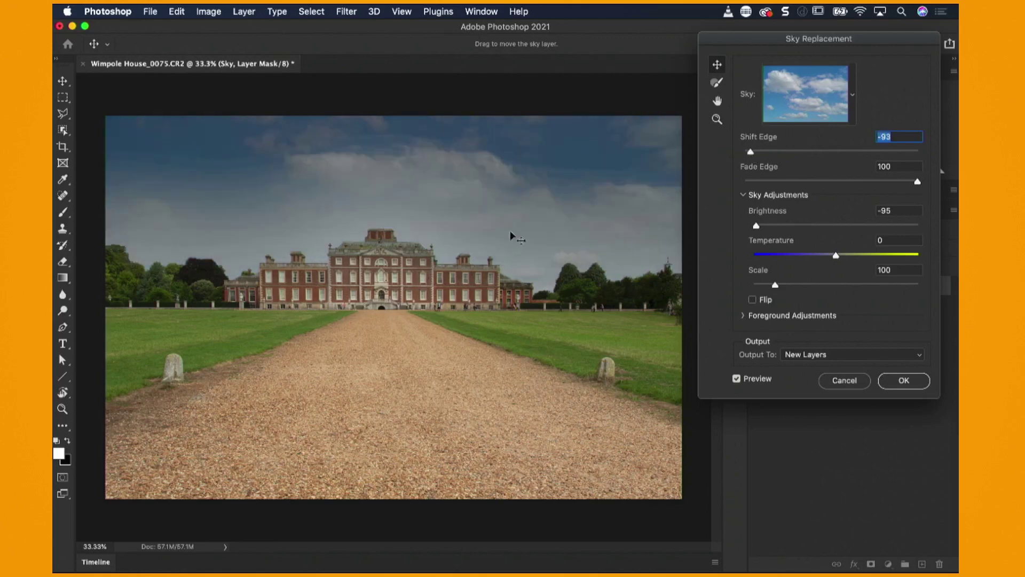
left_click(749, 182)
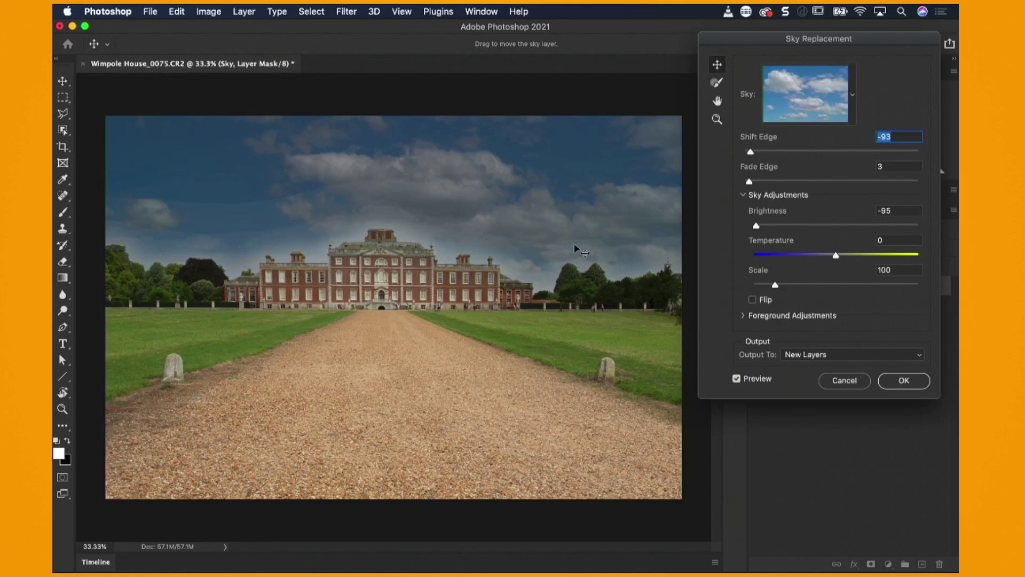
left_click(852, 150)
left_click_drag(824, 153, 793, 158)
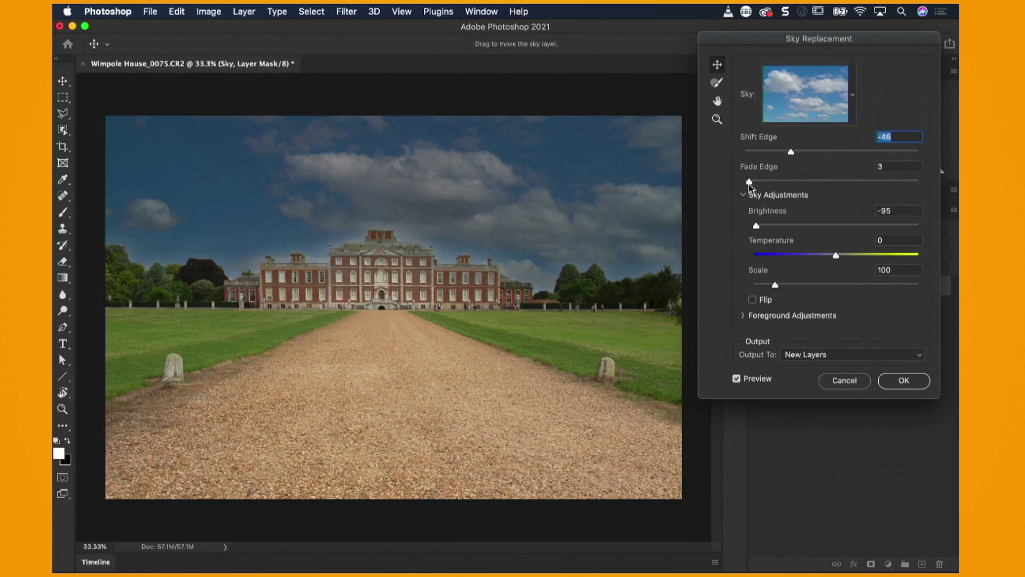
- Raise the sky's Fade Edge through 16, 38 and 50 up to 98
left_click_drag(748, 184, 773, 187)
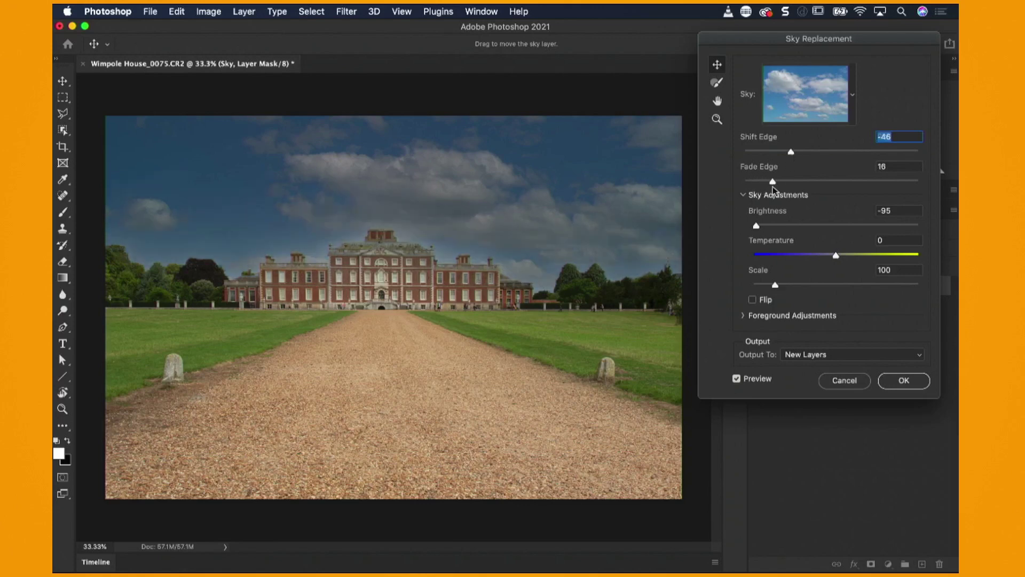
left_click(811, 182)
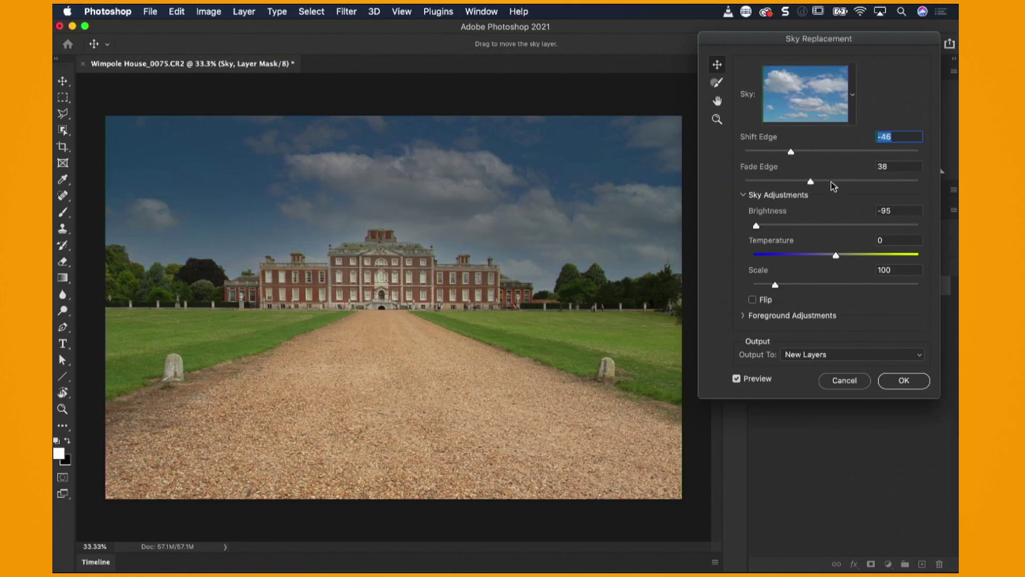
left_click(831, 181)
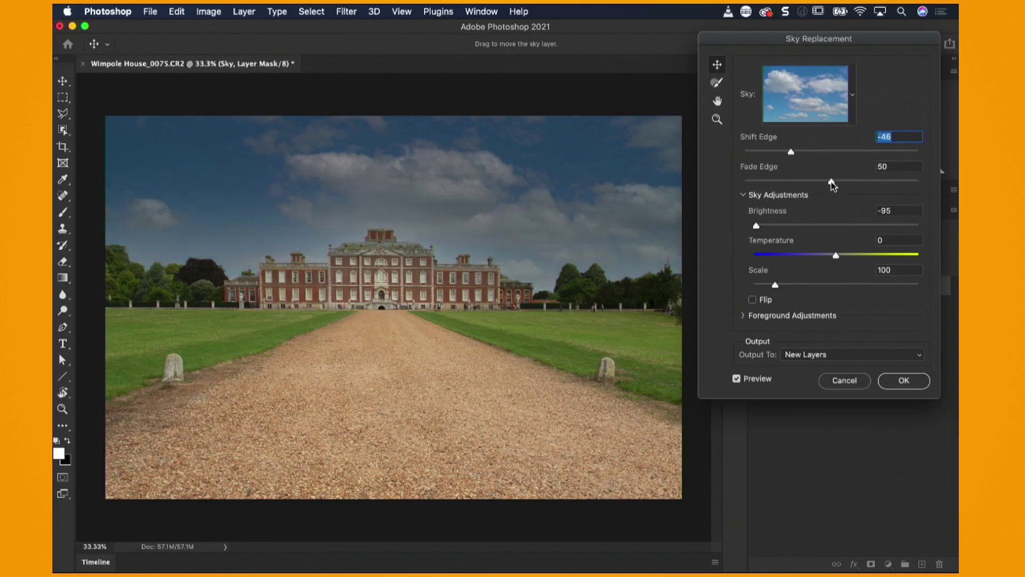
left_click(916, 182)
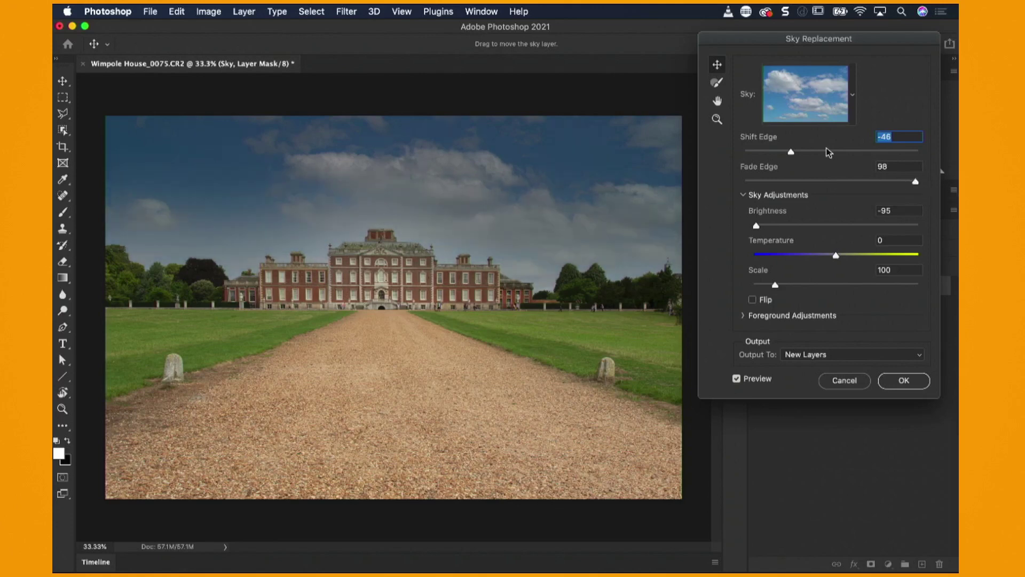
- Pull Shift Edge in to -28 and brighten the sky to -20
left_click_drag(793, 154, 780, 157)
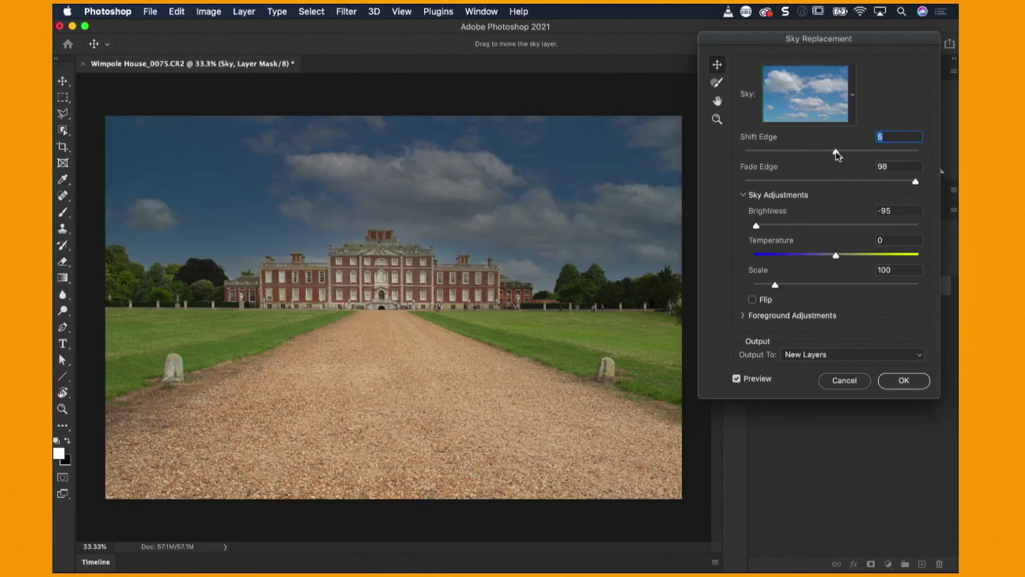
left_click_drag(837, 155, 809, 154)
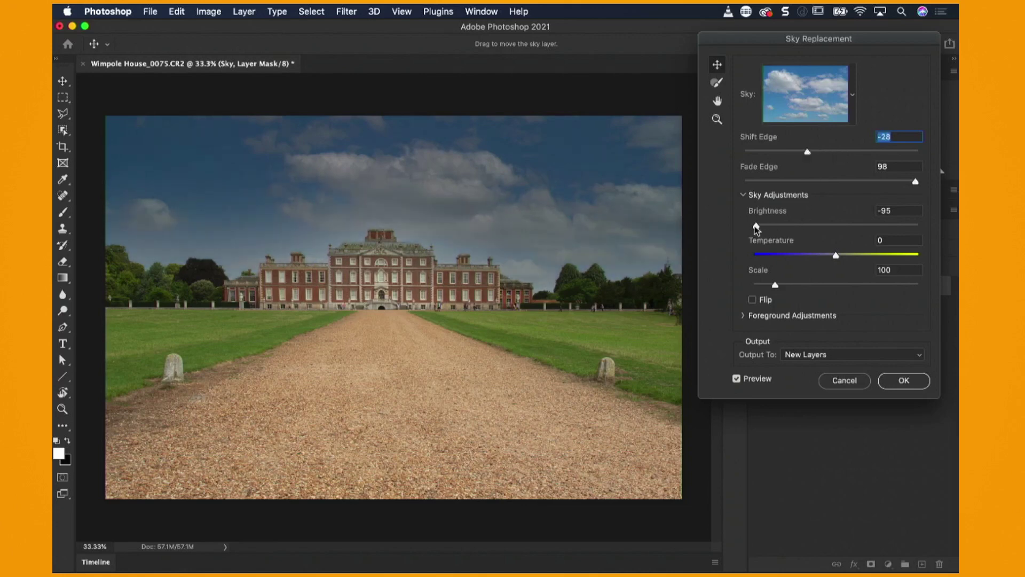
left_click_drag(755, 227, 819, 229)
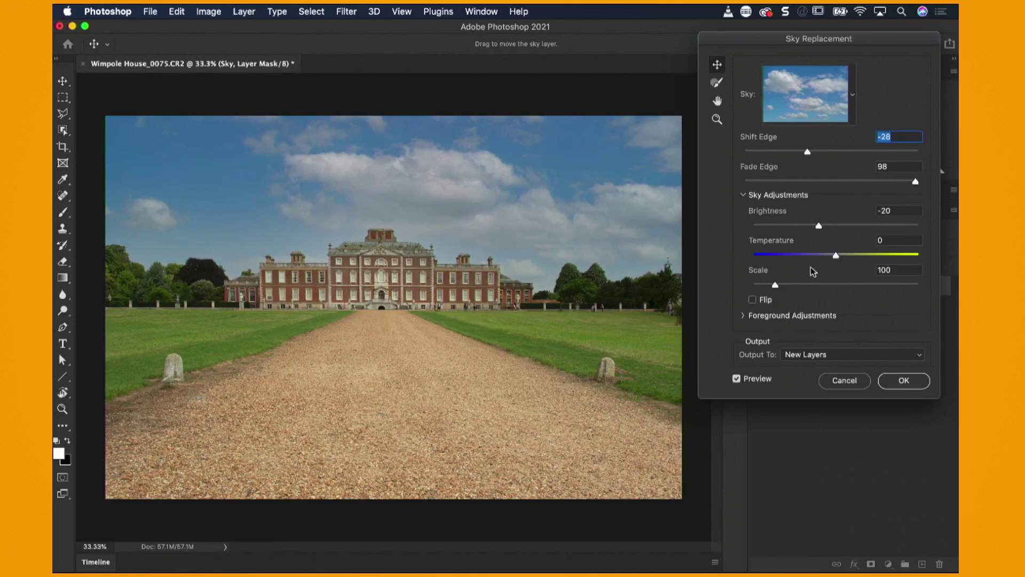
left_click(790, 255)
left_click(888, 255)
left_click(911, 257)
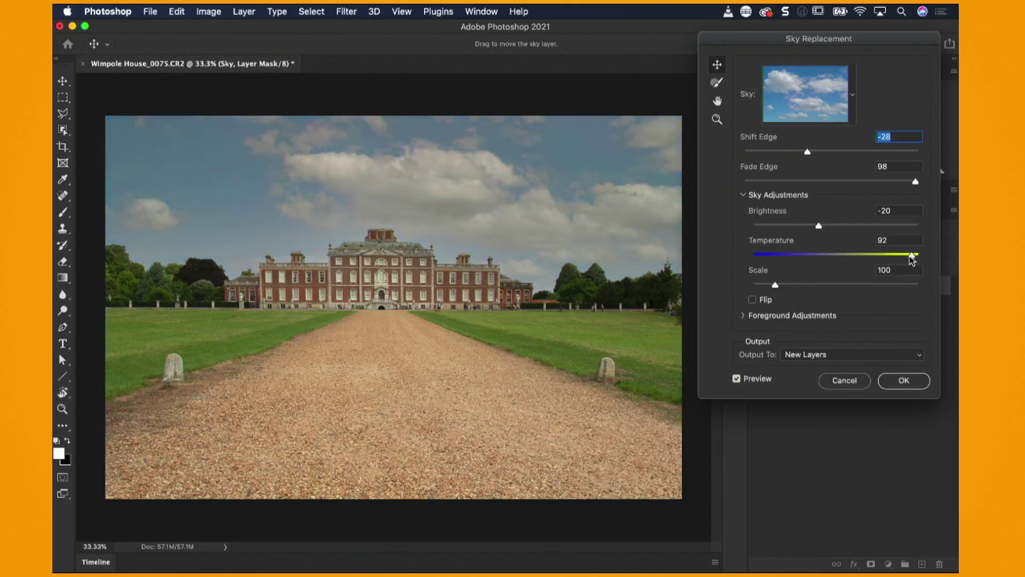
left_click(834, 254)
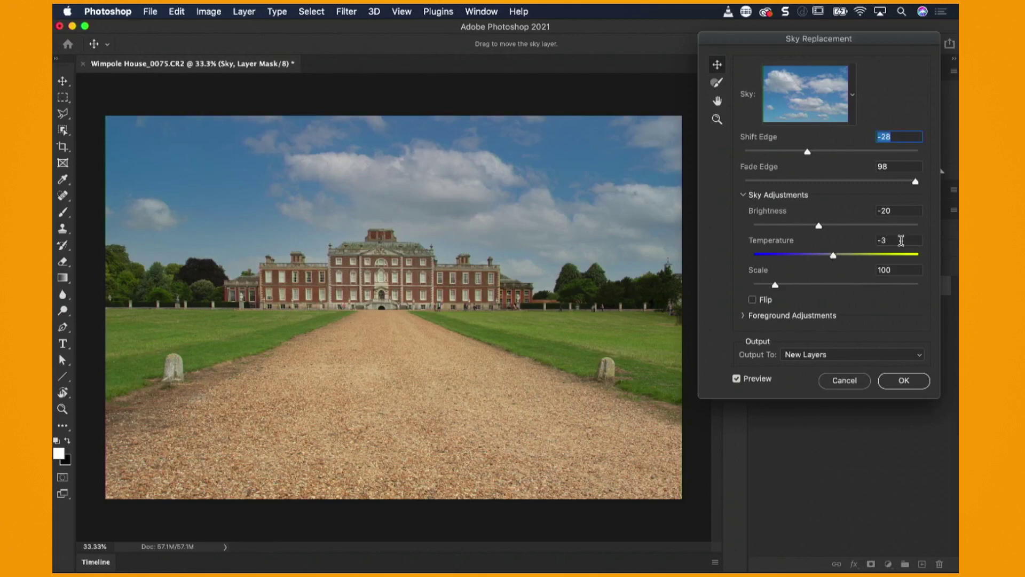
left_click(902, 241)
key("BackSpace")
- Move the replacement sky above the house, set its Scale to 130, and leave Flip off
left_click_drag(570, 216, 534, 223)
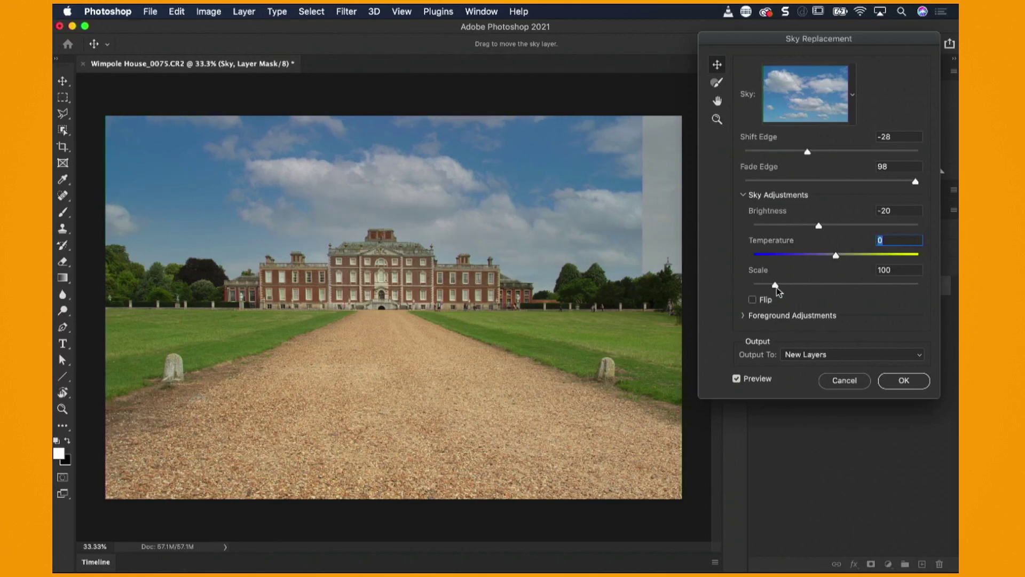
left_click_drag(776, 286, 791, 285)
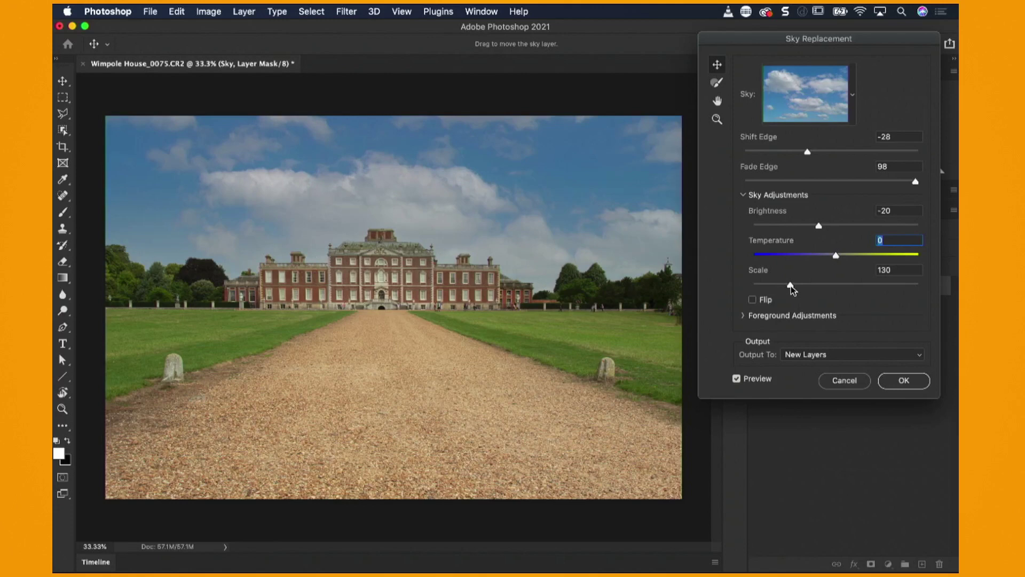
left_click(754, 300)
- Pick the red sunset from the Spectacular sky presets and reveal Foreground Adjustments
left_click(853, 94)
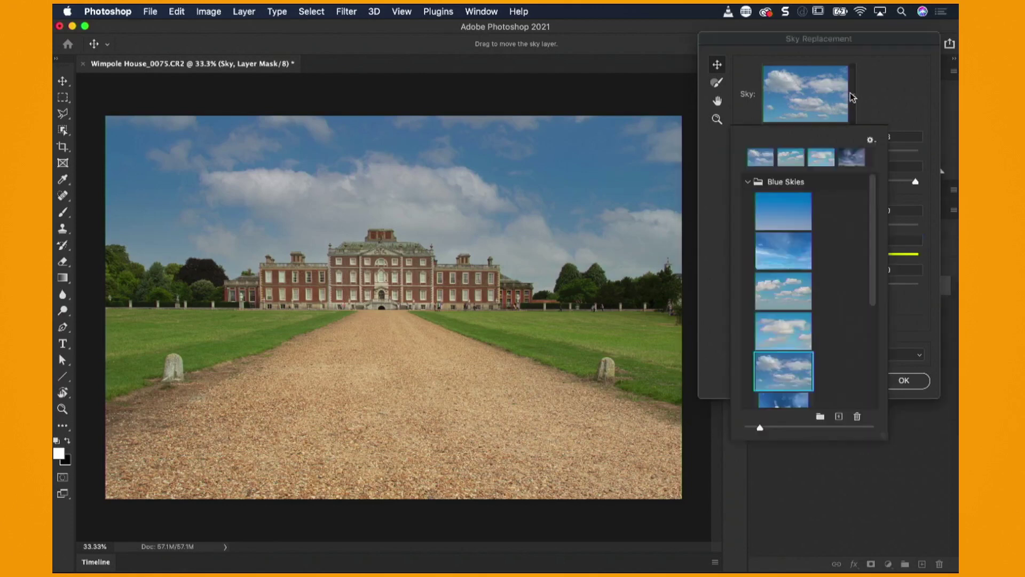
left_click(747, 182)
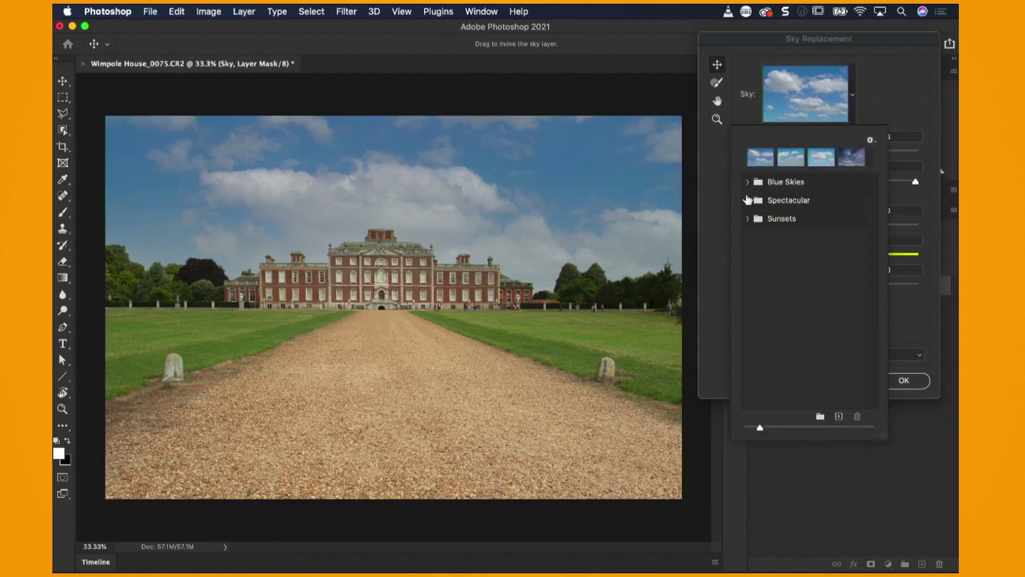
left_click(747, 200)
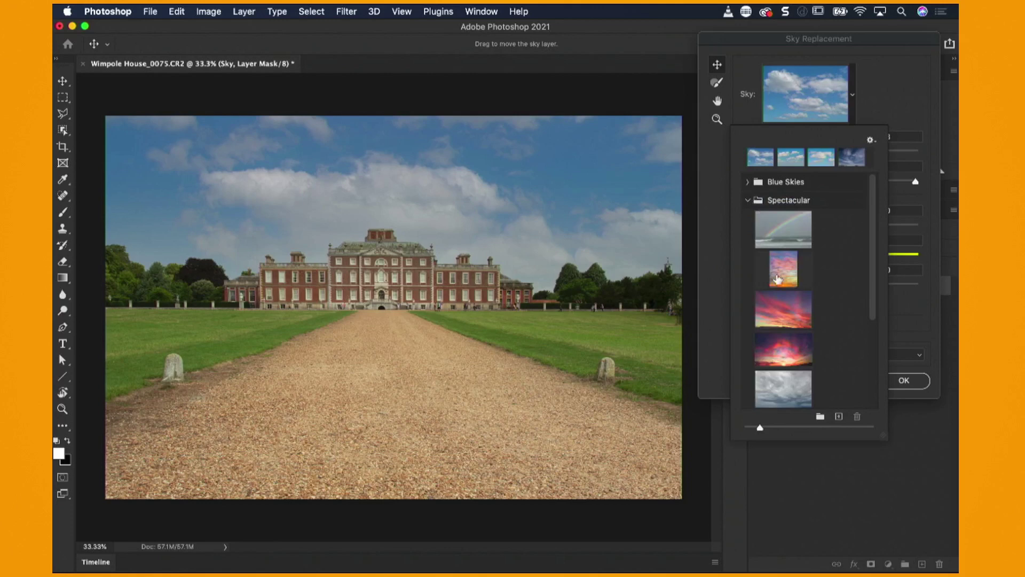
scroll(778, 279, "down", 2)
scroll(778, 280, "down", 1)
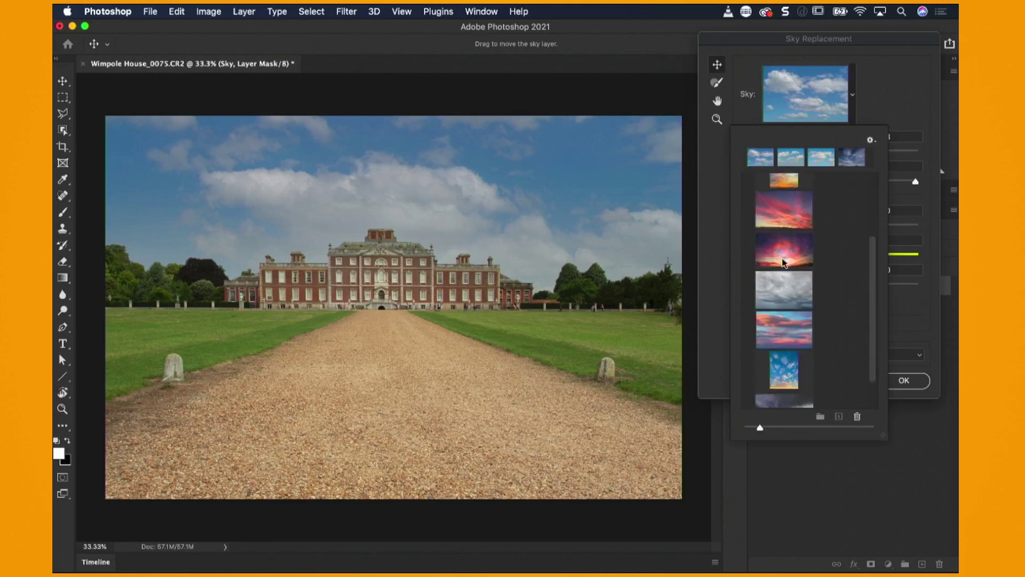
left_click(783, 262)
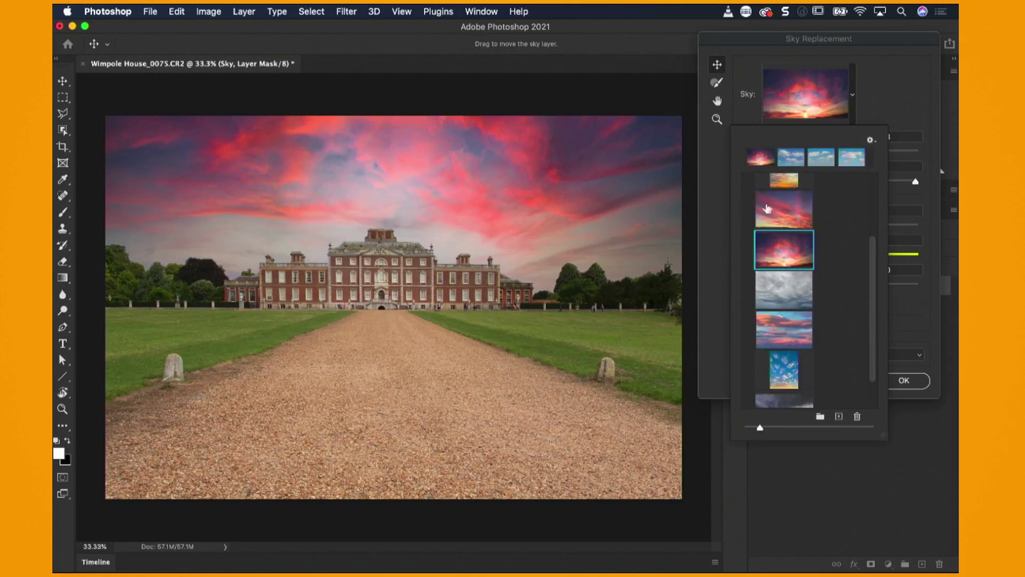
left_click(768, 332)
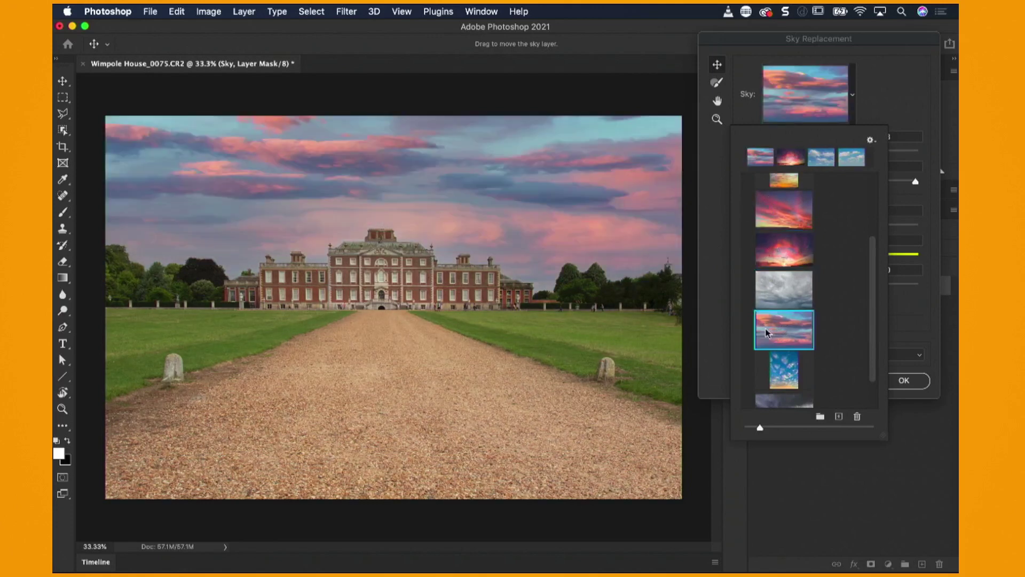
left_click(777, 252)
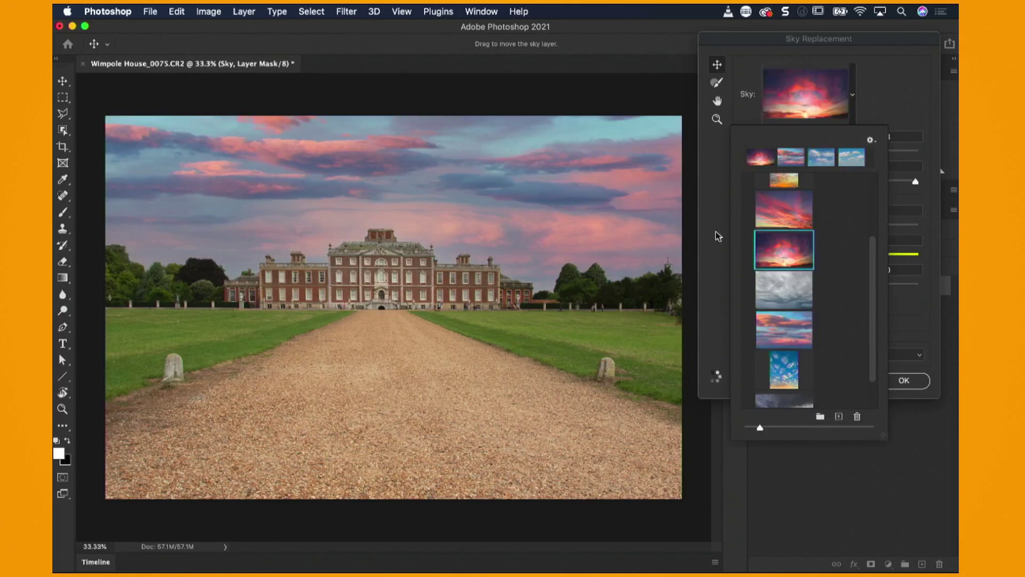
left_click(890, 98)
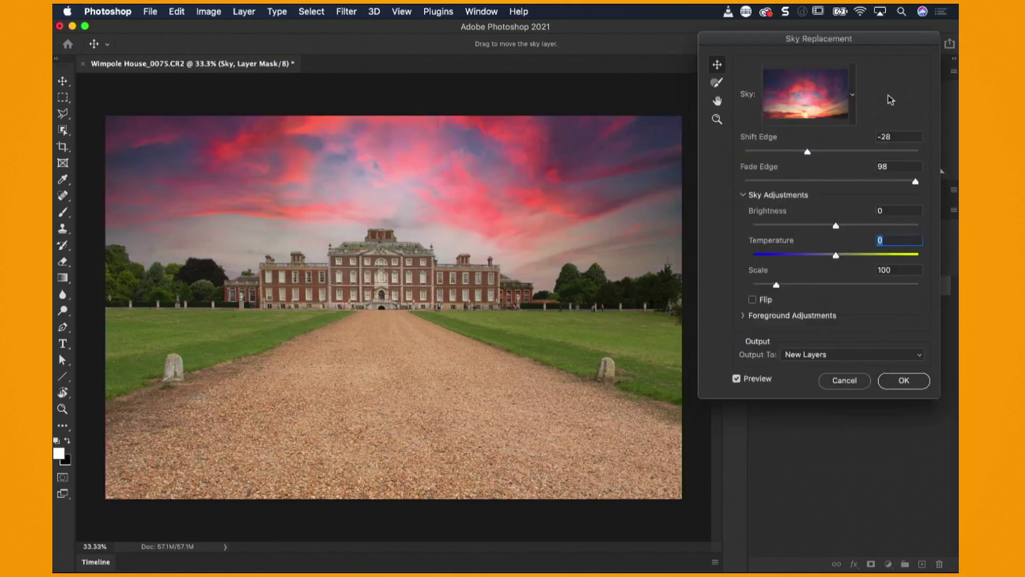
left_click(745, 196)
left_click(744, 210)
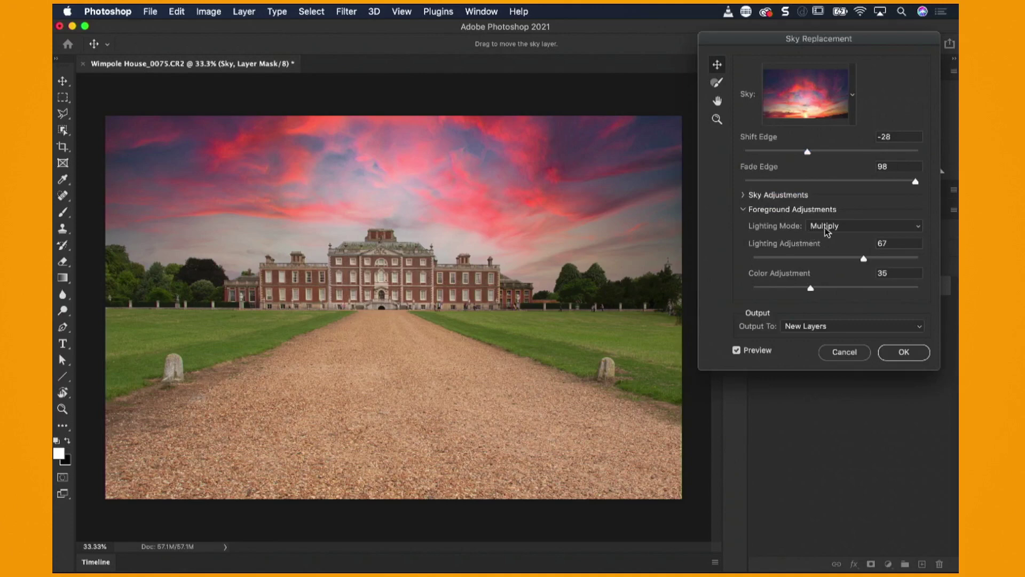
- Compare Screen and Multiply foreground lighting modes, keeping Multiply
left_click(854, 226)
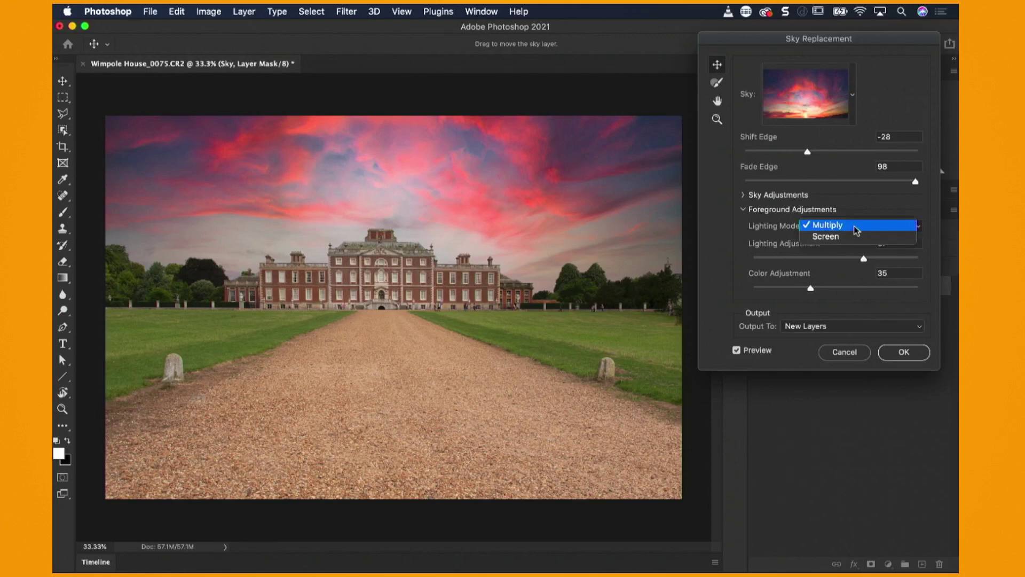
left_click(852, 236)
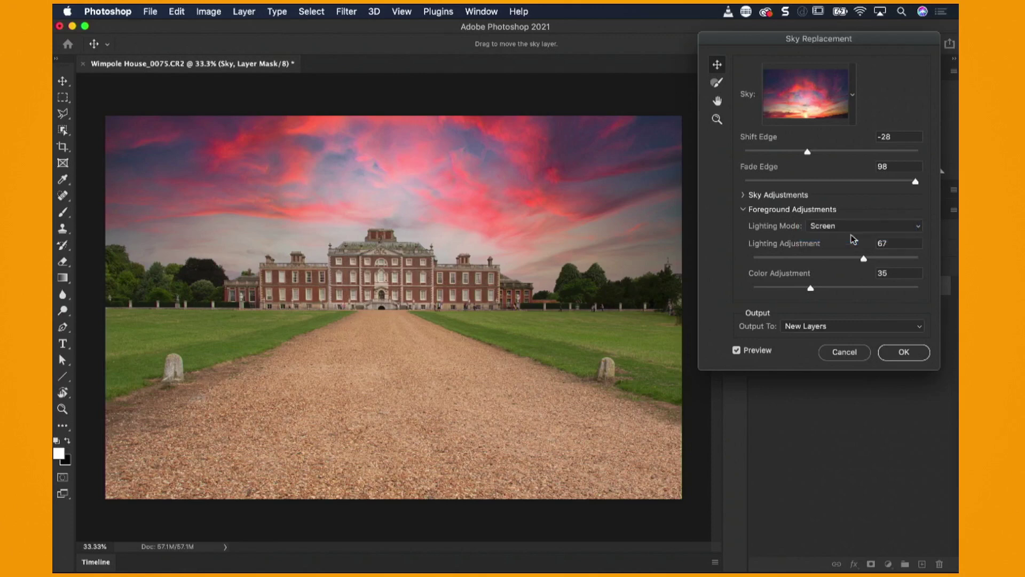
left_click(848, 225)
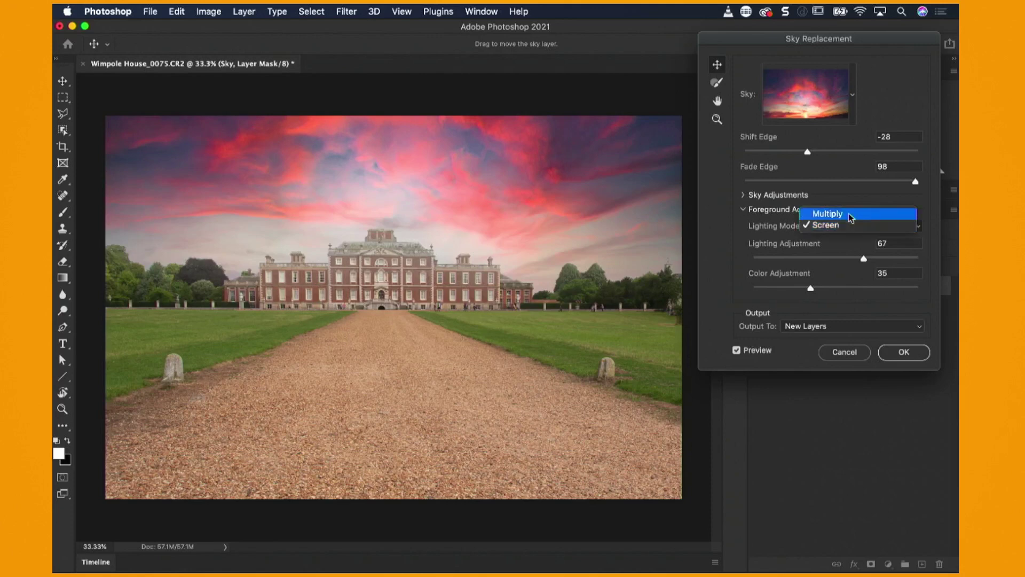
left_click(847, 214)
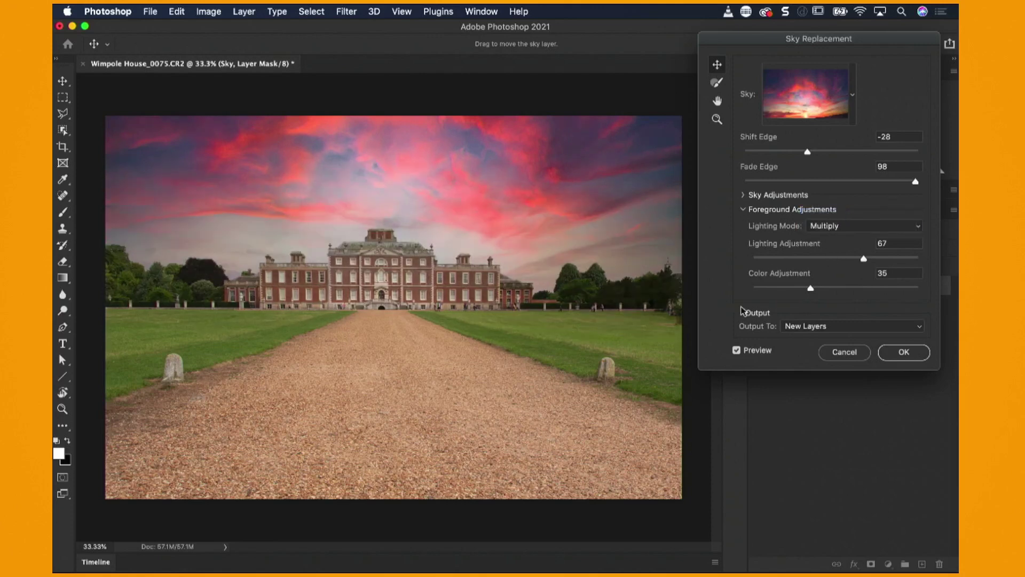
left_click(835, 227)
left_click(836, 239)
left_click(850, 219)
left_click(847, 215)
- Set foreground Lighting Adjustment to 53 and Color Adjustment to 82
left_click(757, 257)
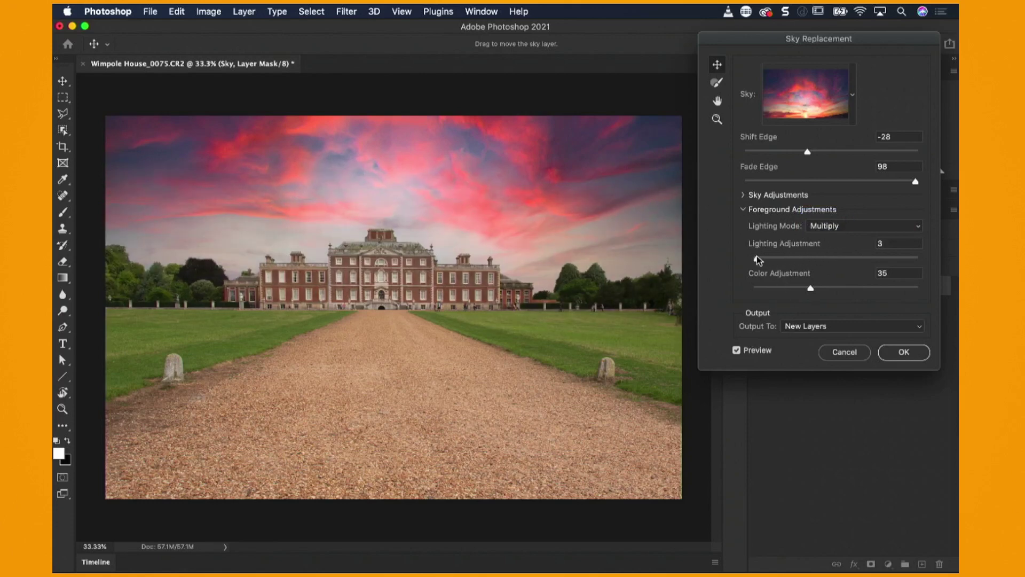
left_click(909, 259)
left_click(824, 259)
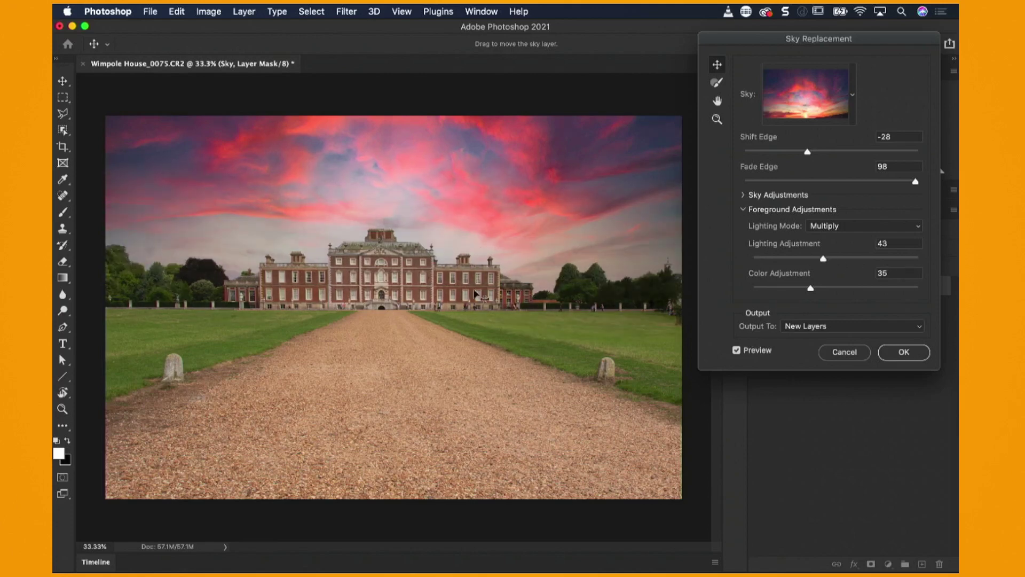
left_click(785, 258)
left_click(841, 258)
left_click(903, 289)
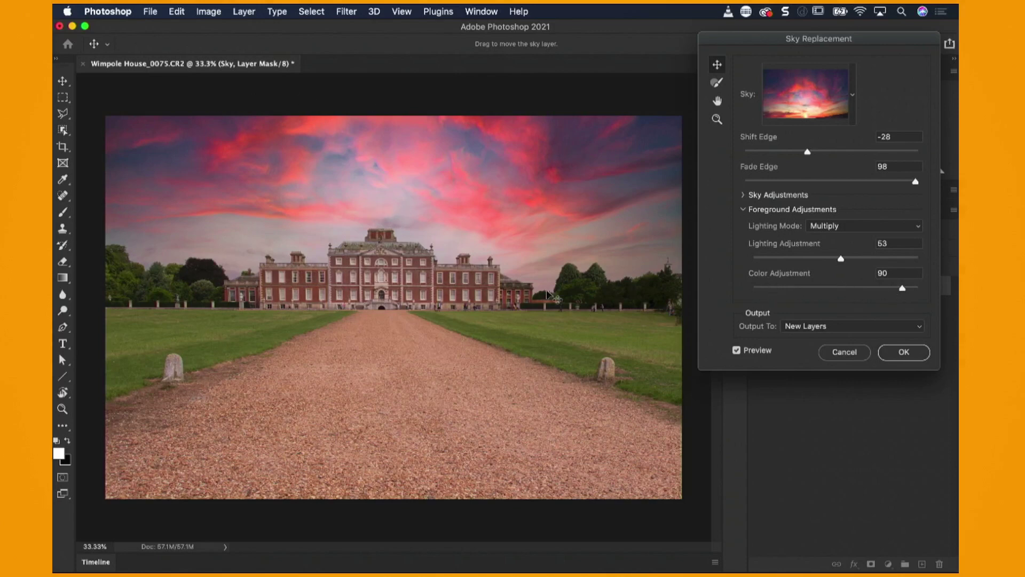
left_click(778, 289)
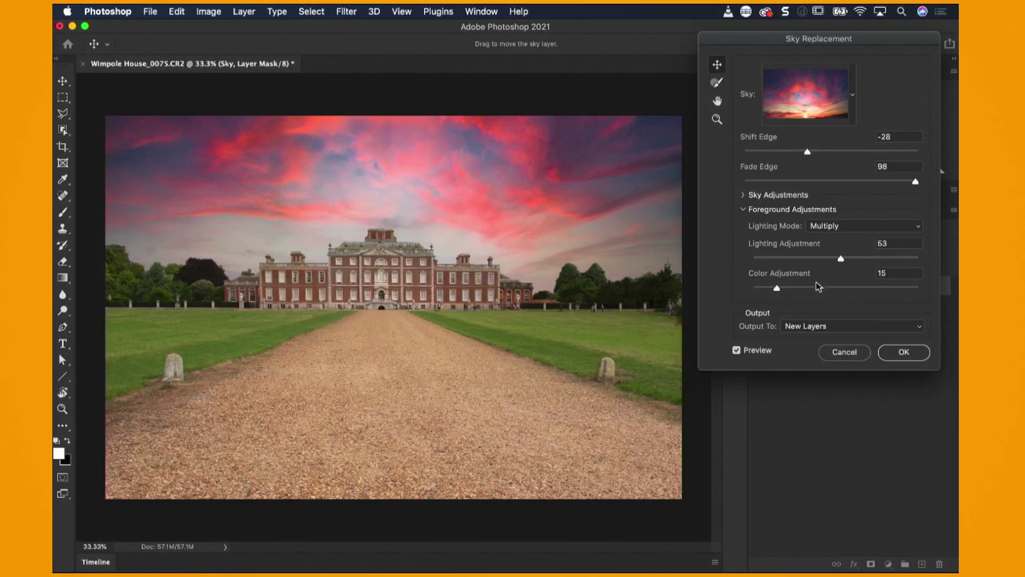
left_click(890, 289)
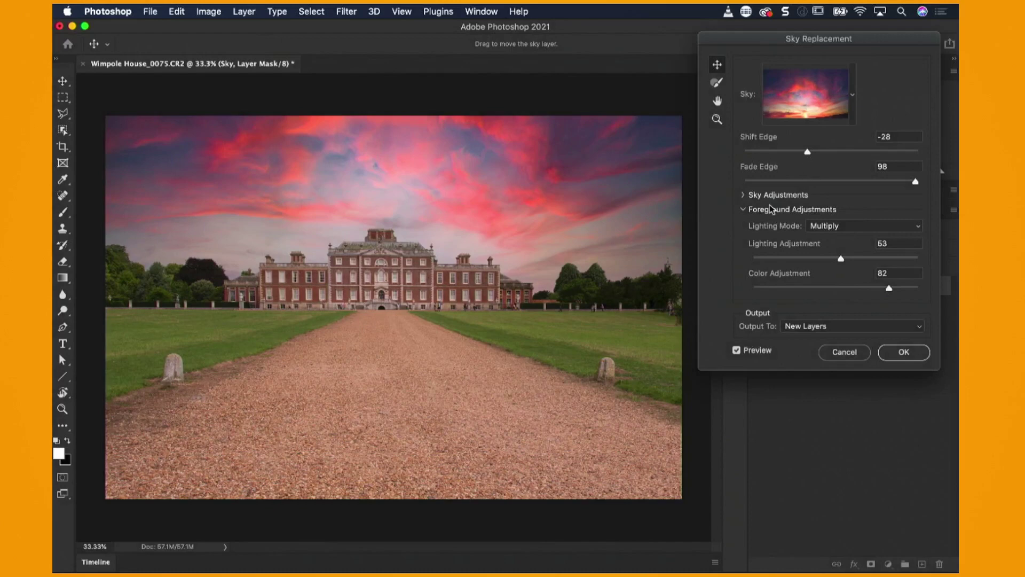
- Set sky Brightness to -29 and Scale to 182, and foreground Color Adjustment to 43
left_click(744, 209)
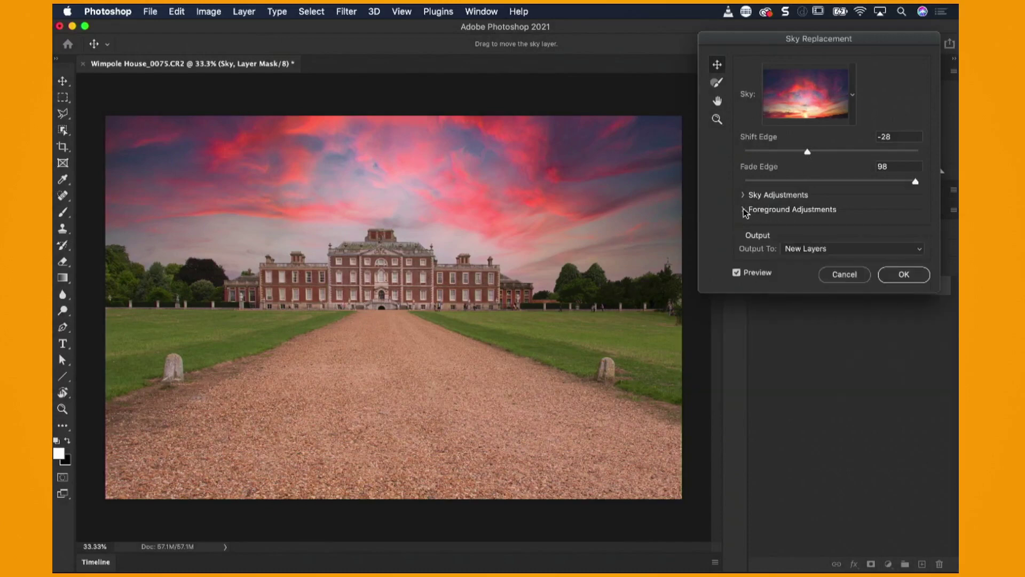
left_click(744, 195)
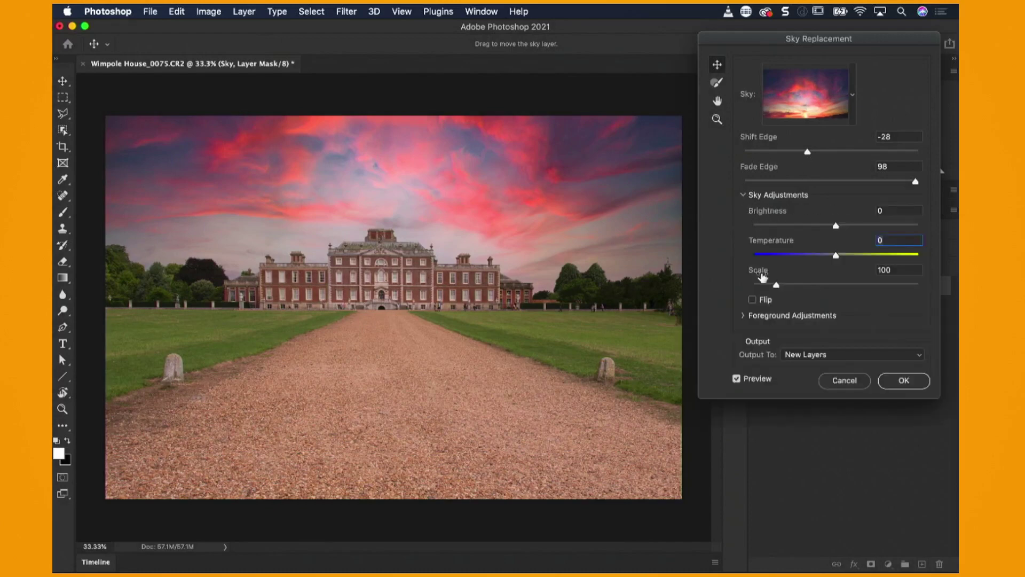
left_click_drag(777, 285, 789, 285)
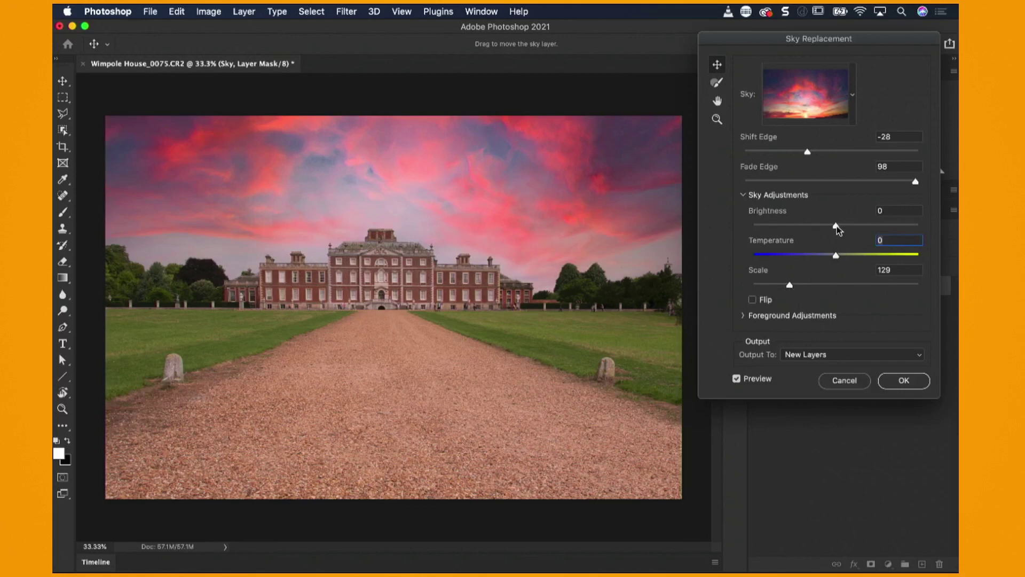
left_click_drag(836, 227, 843, 228)
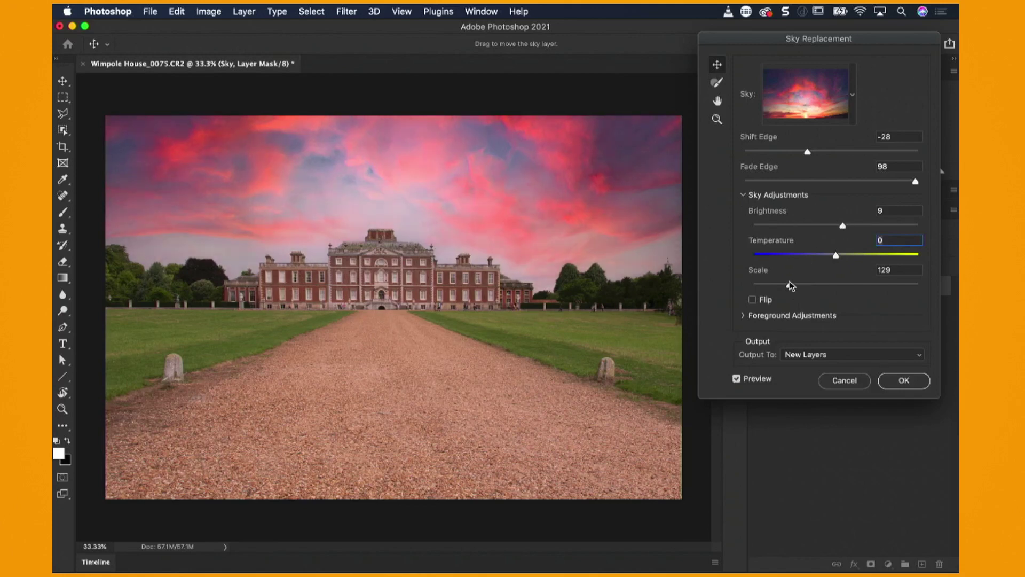
left_click_drag(790, 286, 804, 284)
left_click(812, 226)
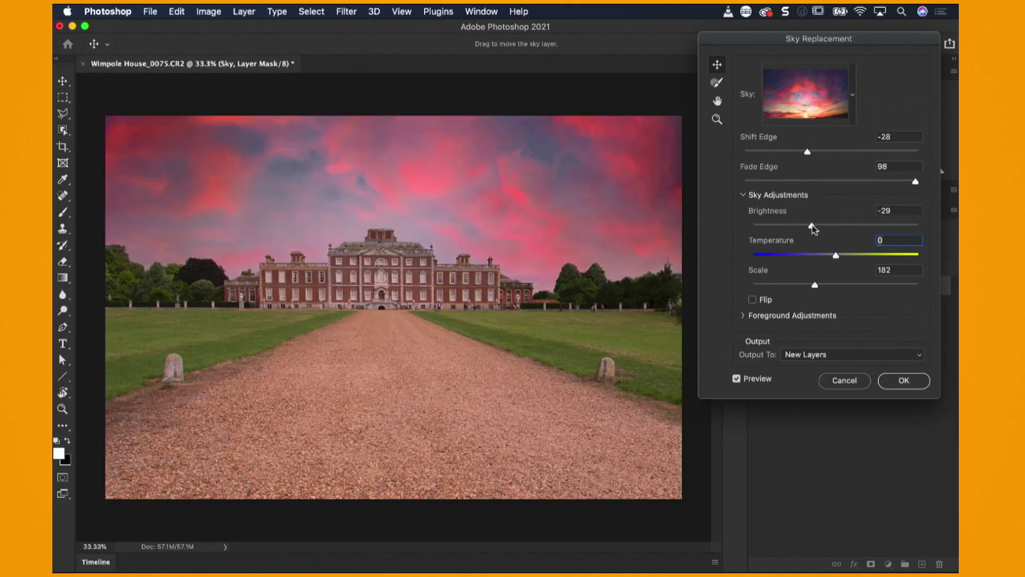
left_click(745, 317)
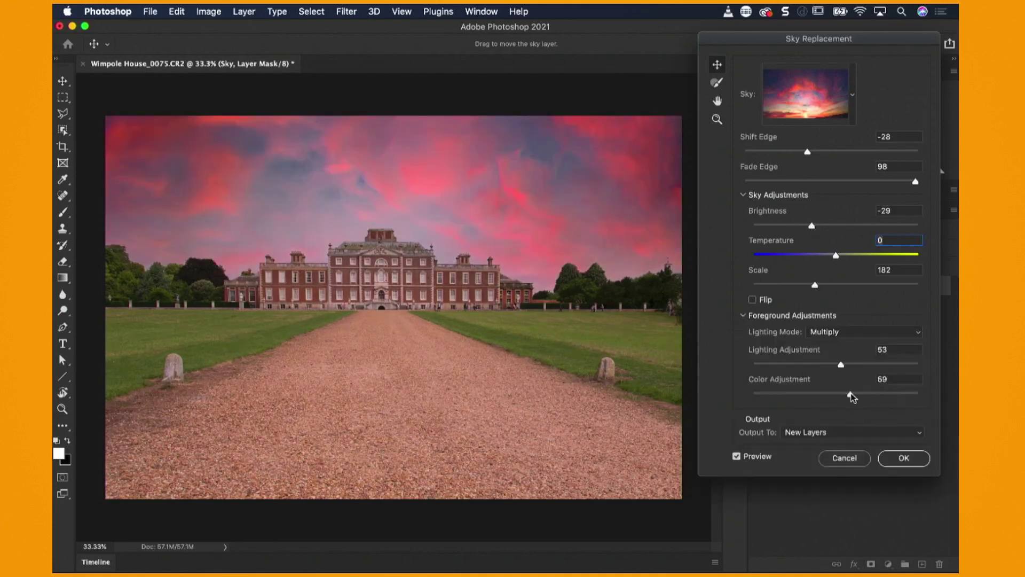
left_click_drag(851, 396, 826, 396)
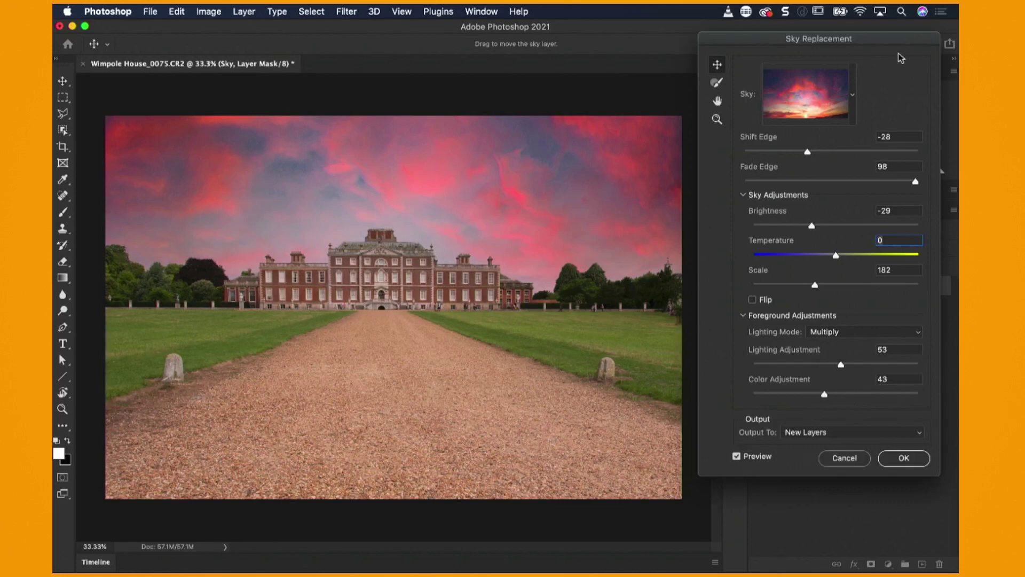
- Switch to a Blue Skies preset and set foreground Lighting to 44 and Color to 20
left_click(855, 97)
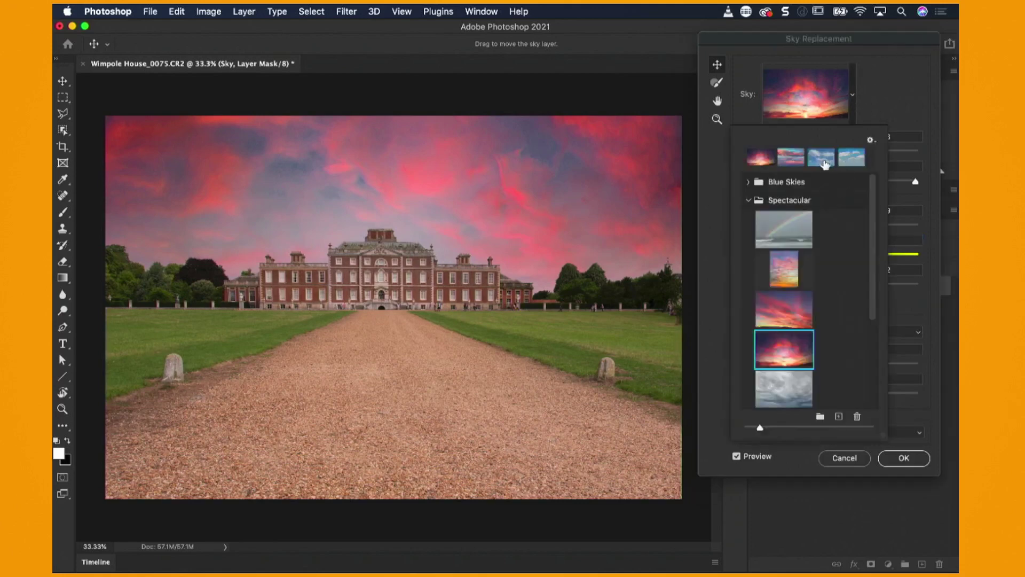
left_click(821, 159)
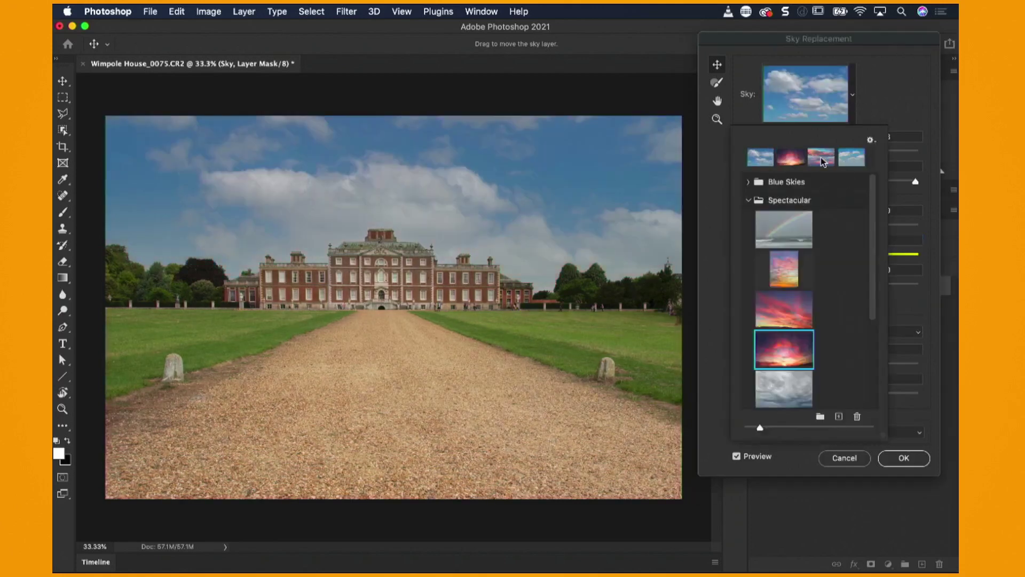
left_click(899, 111)
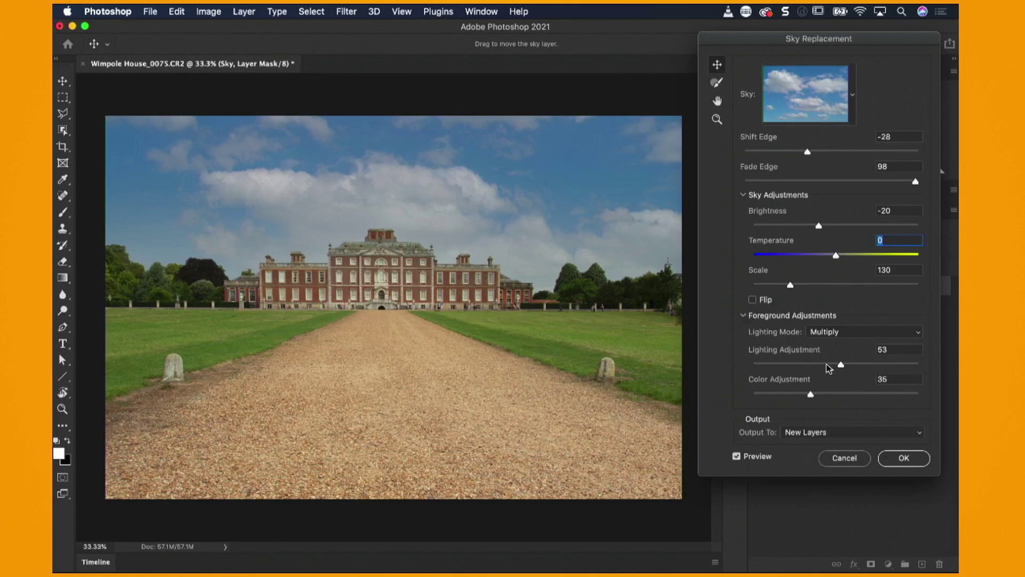
left_click_drag(841, 365, 826, 364)
mouse_move(789, 394)
left_mouse_down()
mouse_move(856, 393)
mouse_move(785, 395)
left_mouse_up()
left_click(746, 316)
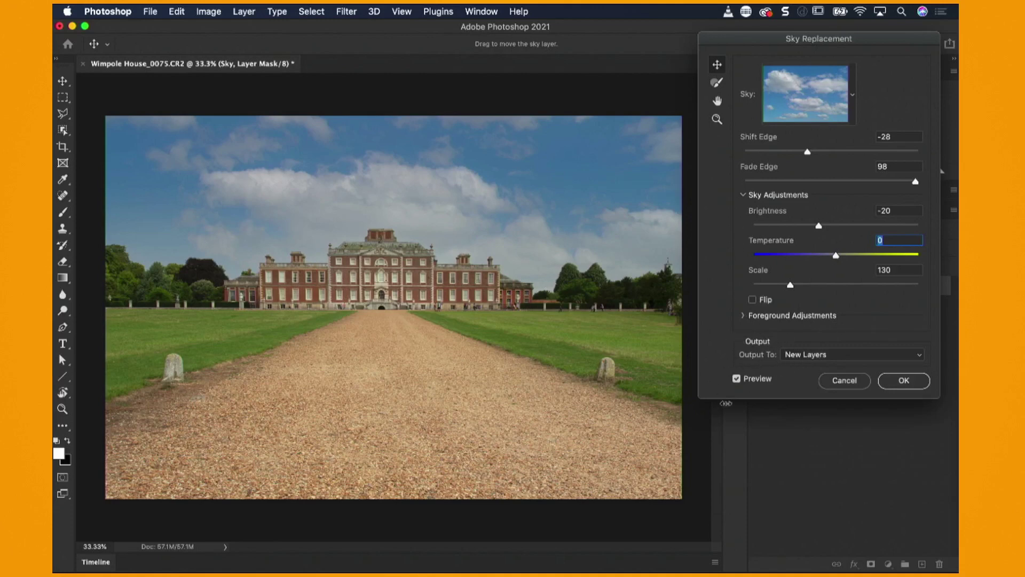
- Keep output as New Layers, then zoom in and pan across the rooftops
left_click(809, 354)
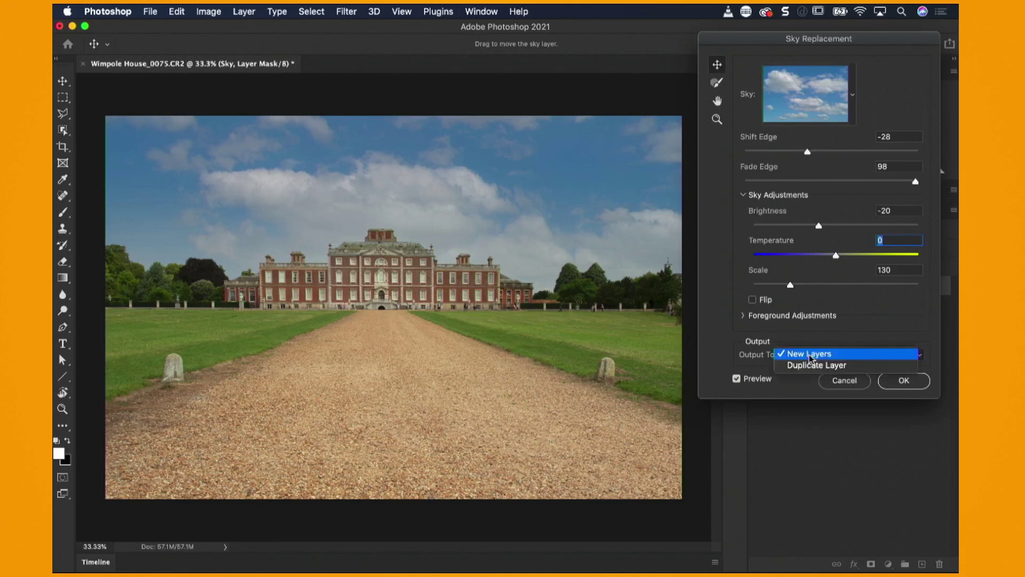
left_click(855, 328)
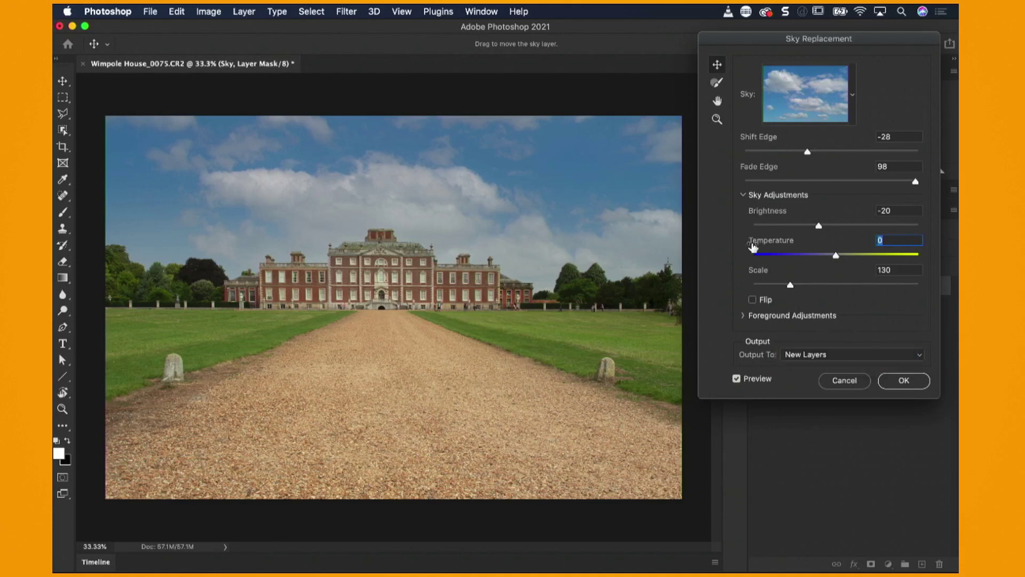
left_click(717, 100)
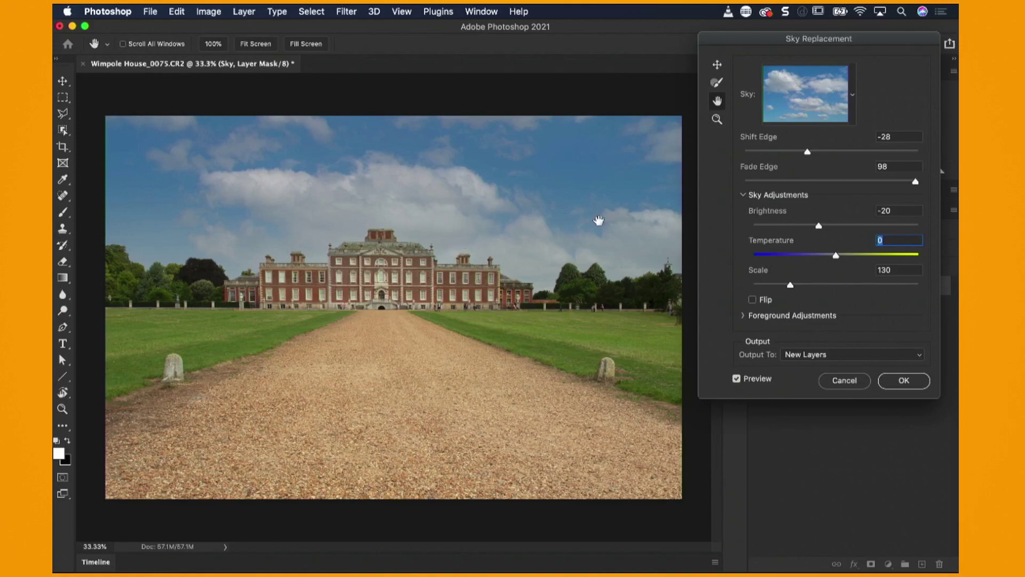
key("super+plus")
key("super+plus")
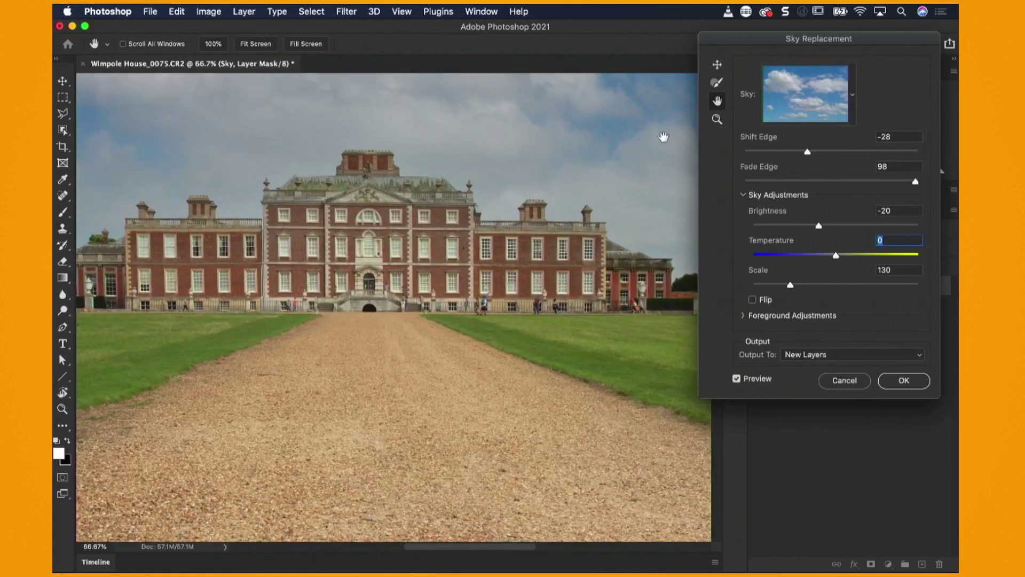
scroll(513, 193, "right", 5)
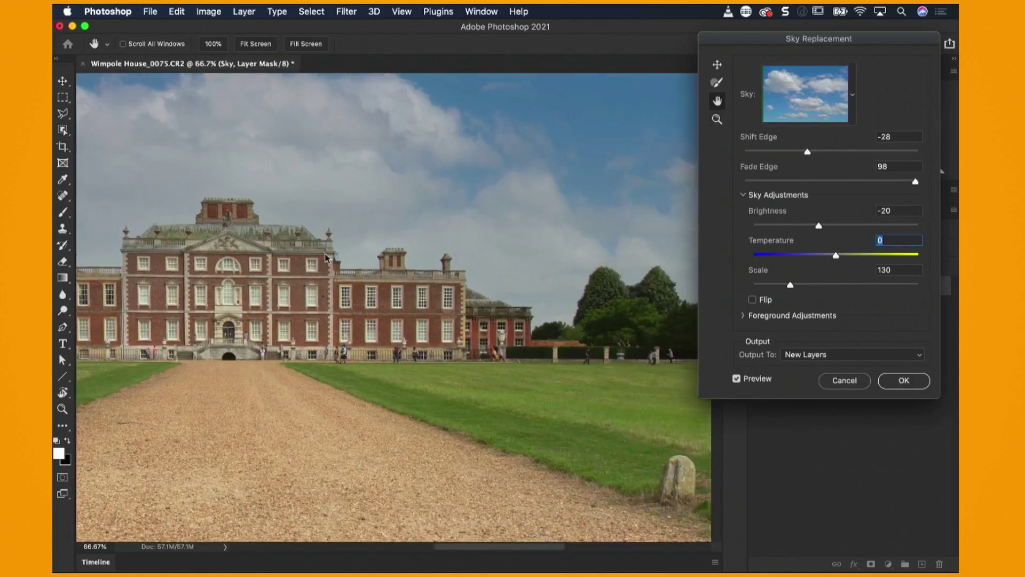
scroll(561, 177, "left", 5)
scroll(610, 160, "up", 3)
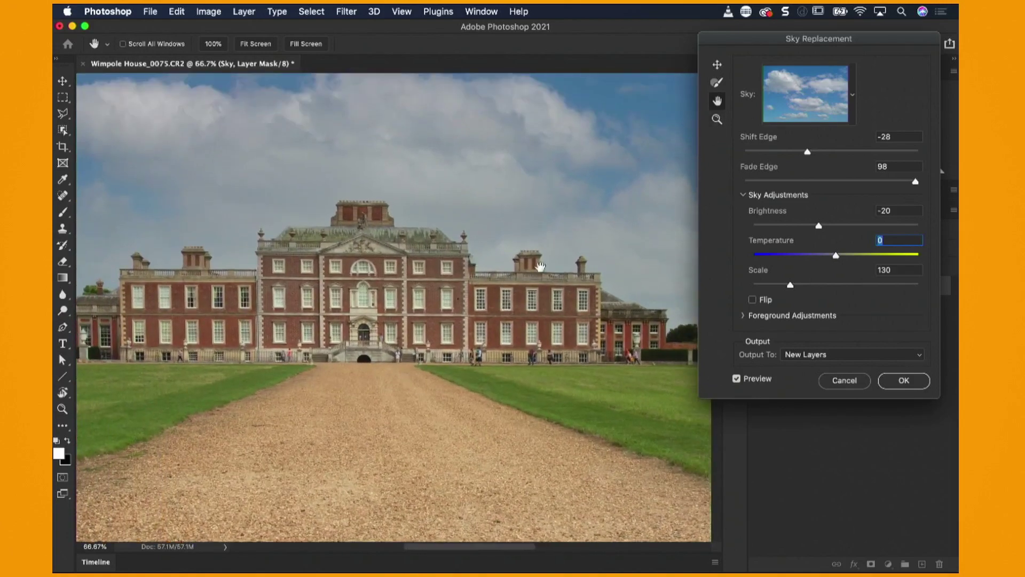
scroll(541, 266, "right", 3)
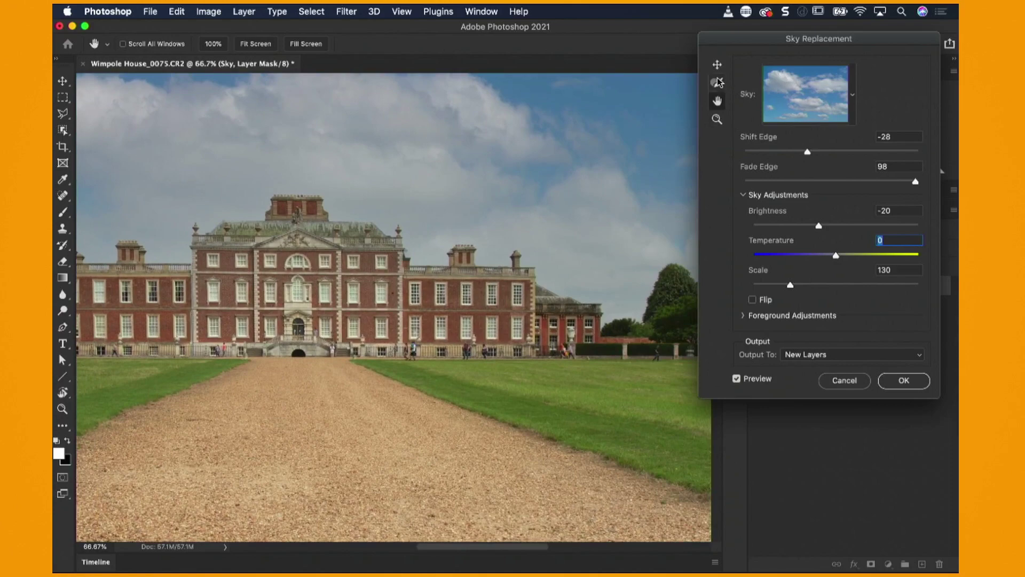
- Zoom in close on the chimney and roofline with the dialog's Zoom tool
left_click(717, 83)
left_click(717, 119)
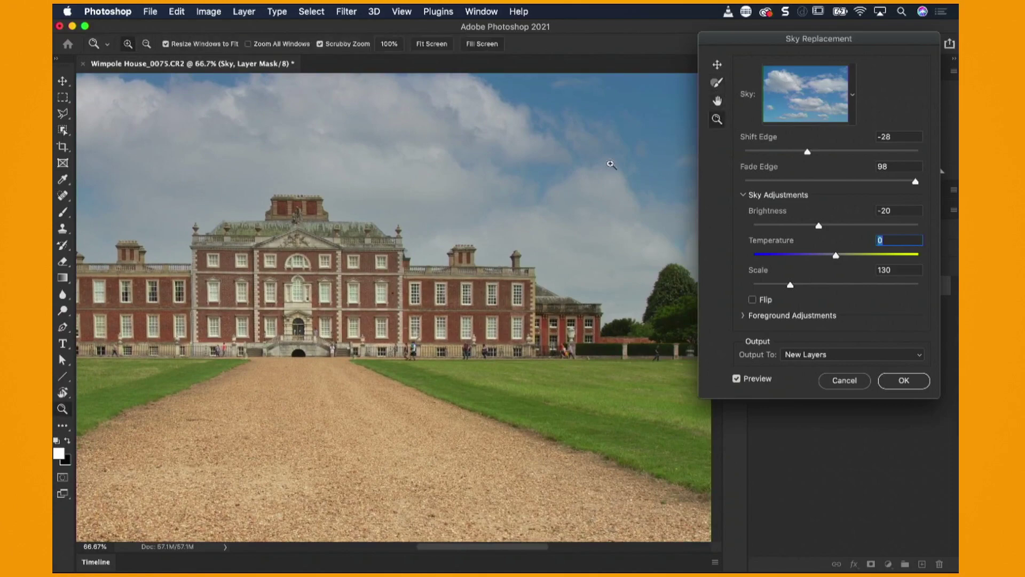
left_click(463, 268)
left_click(463, 268)
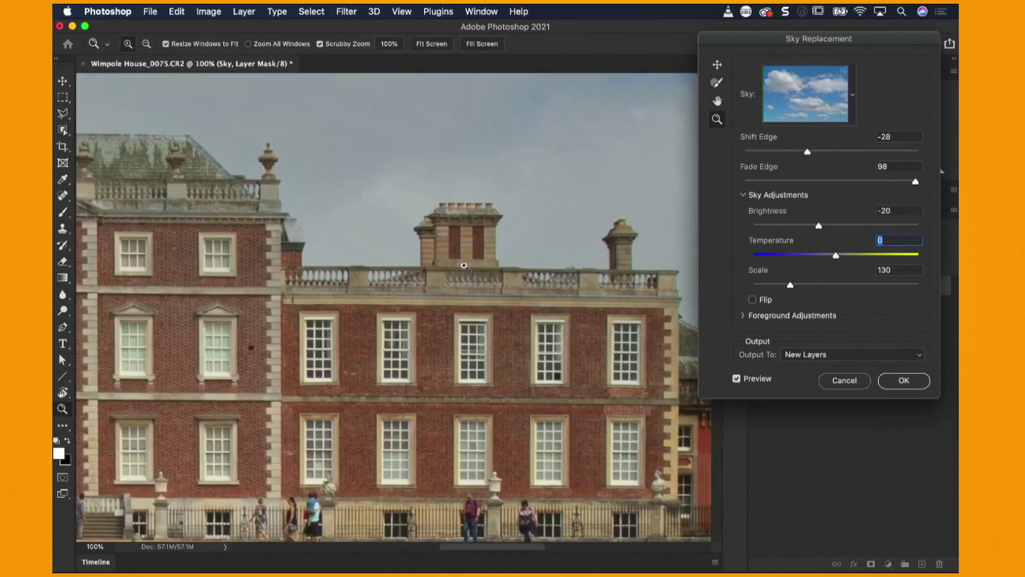
left_click(464, 266)
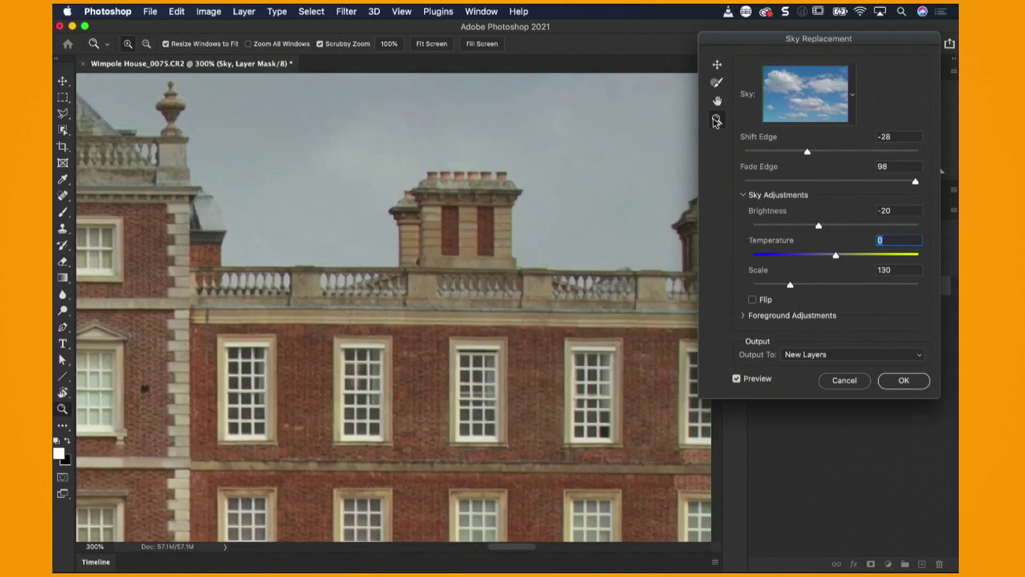
- Try the Sky Brush in subtract mode, then fit the whole photo back in view
left_click(717, 84)
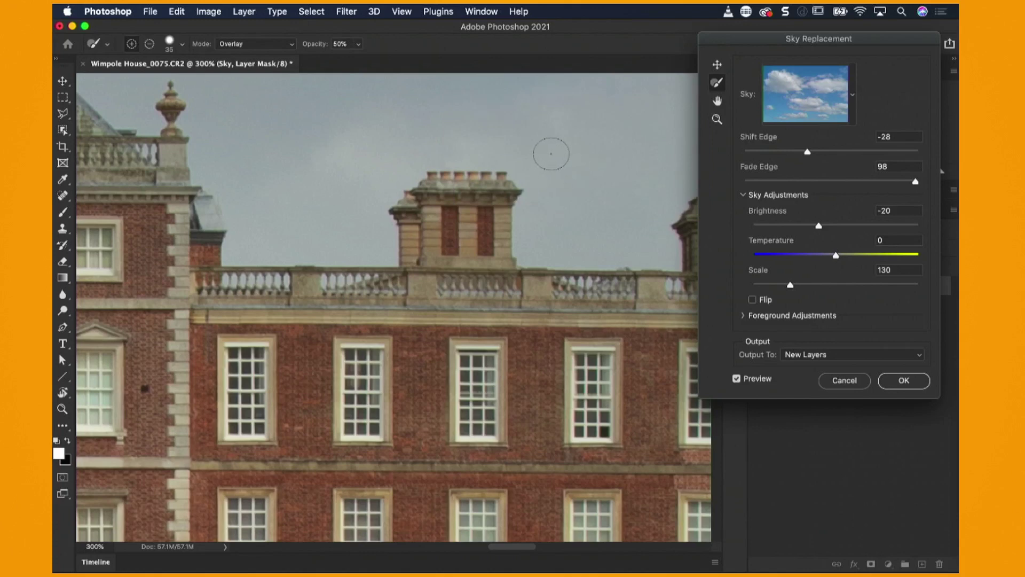
key("alt")
key("alt")
double_click(717, 121)
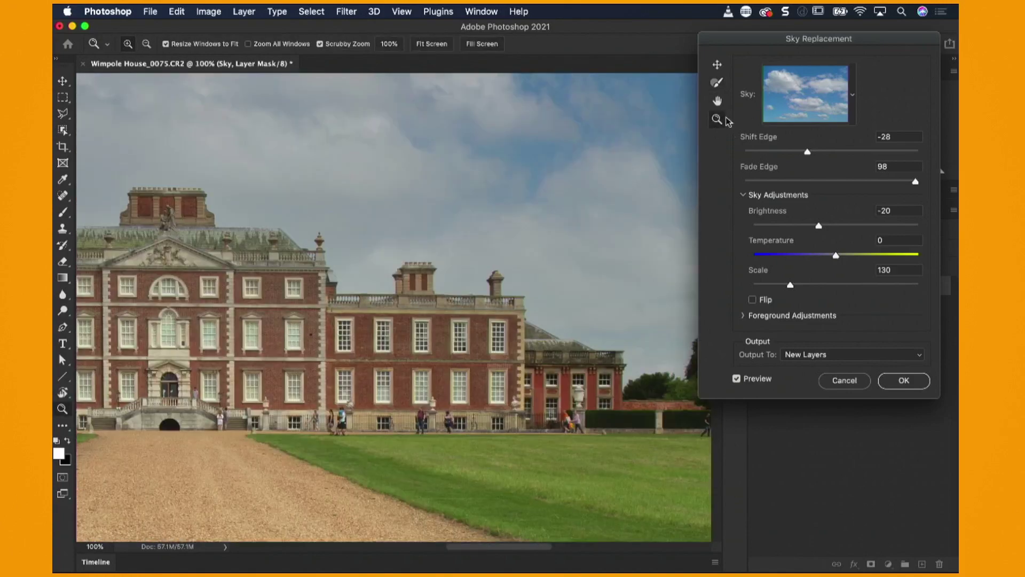
double_click(717, 101)
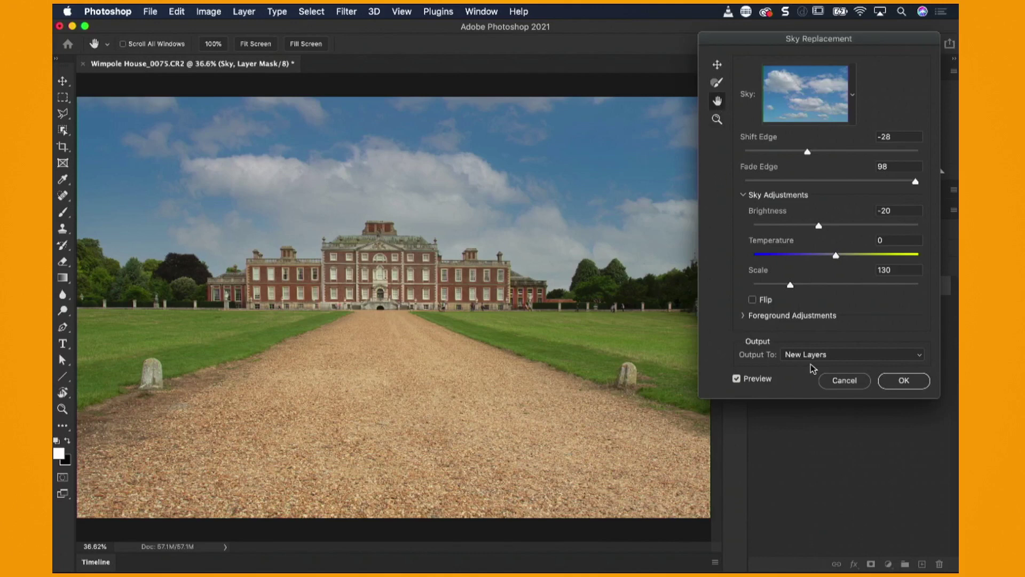
left_click(836, 355)
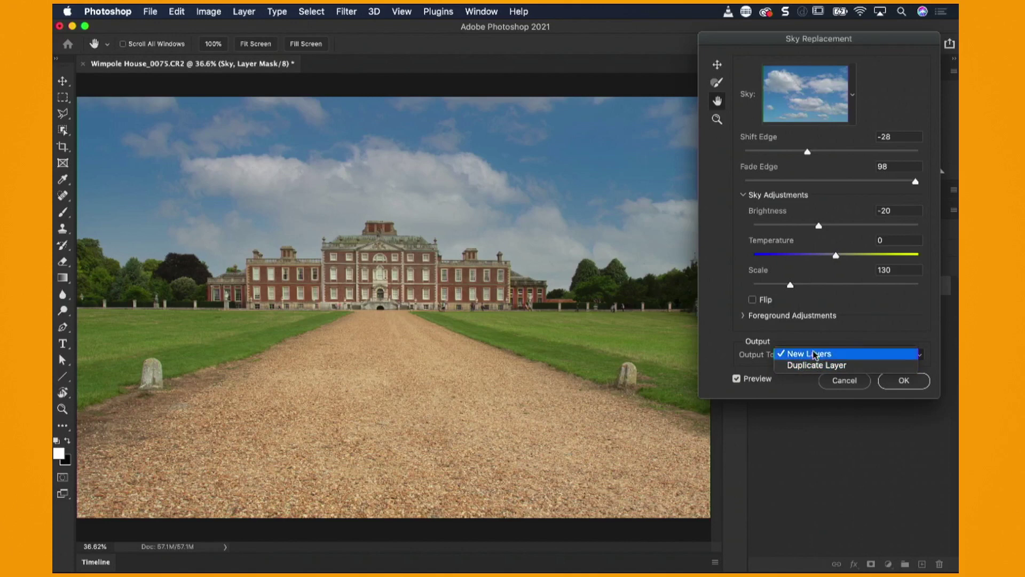
left_click(847, 354)
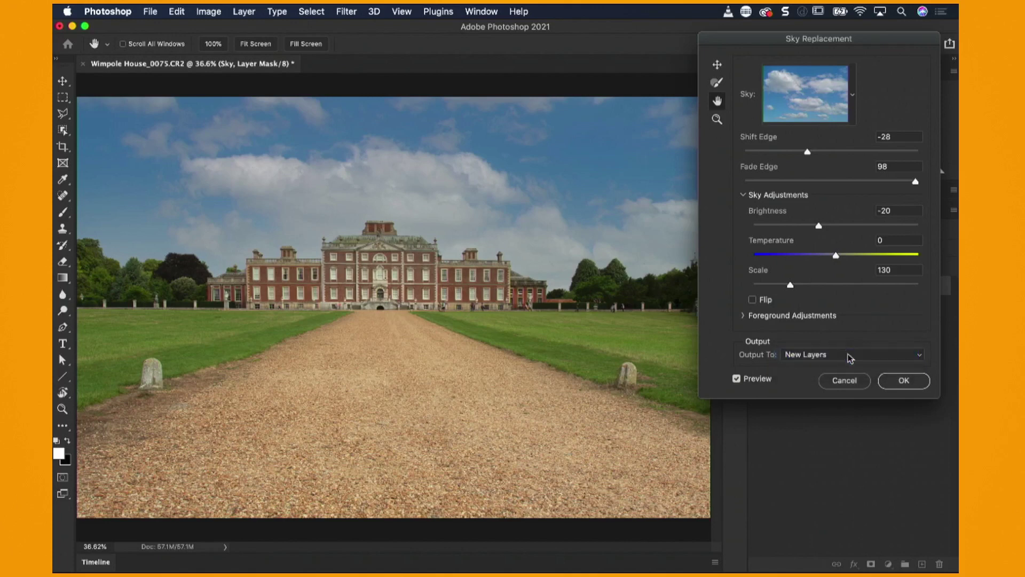
- Apply the sky replacement and shift the Sky layer to reposition the clouds
left_click(903, 381)
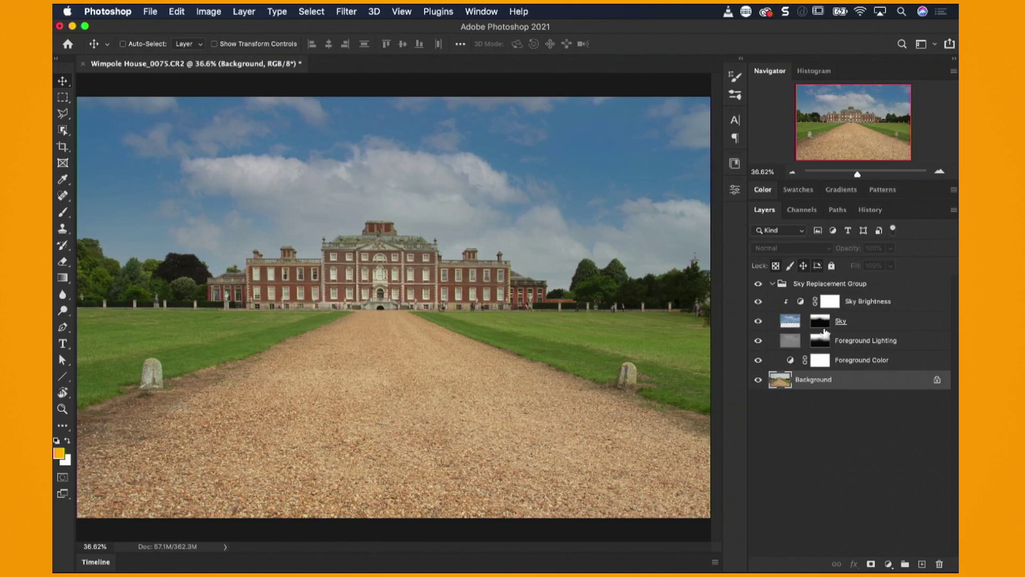
left_click(799, 323)
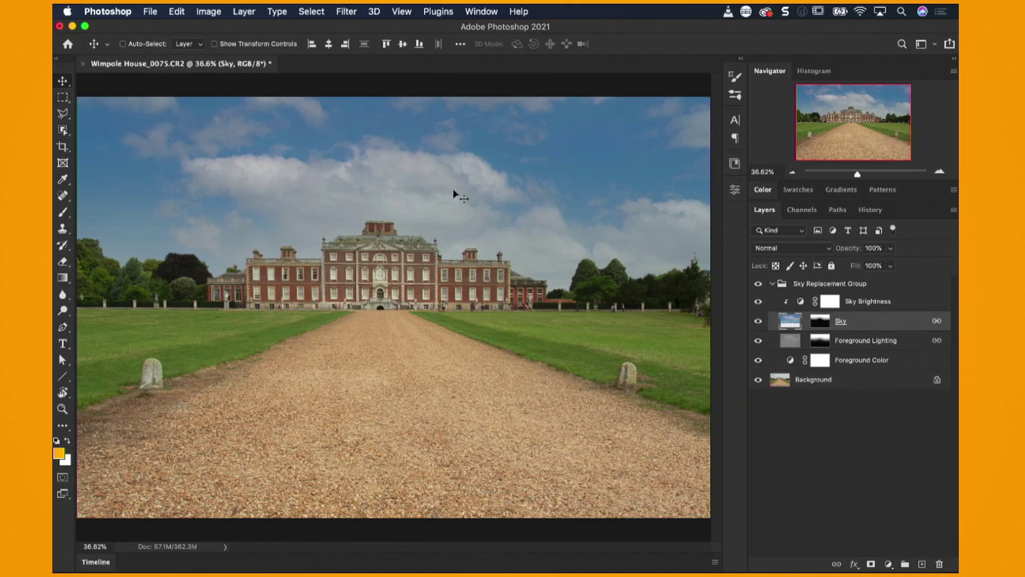
left_click_drag(455, 194, 436, 204)
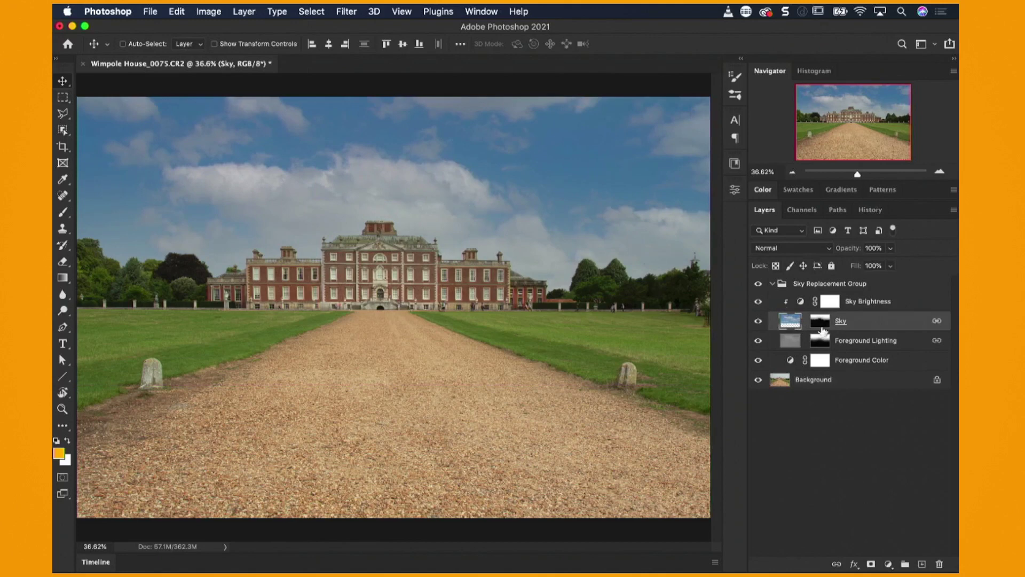
left_click(821, 323)
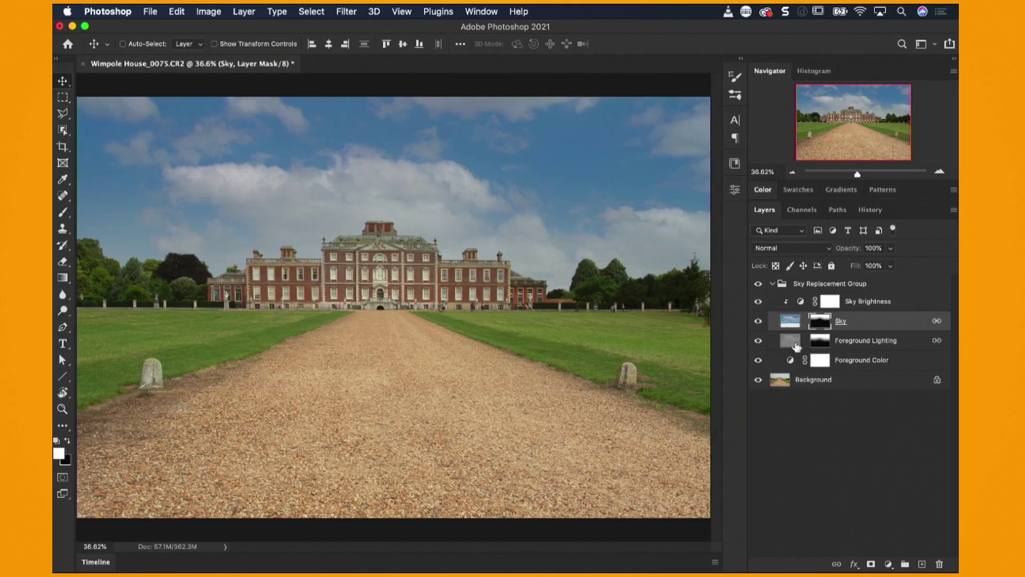
- Toggle the group's layers to compare, hide Foreground Color, and collapse the group
left_click(760, 343)
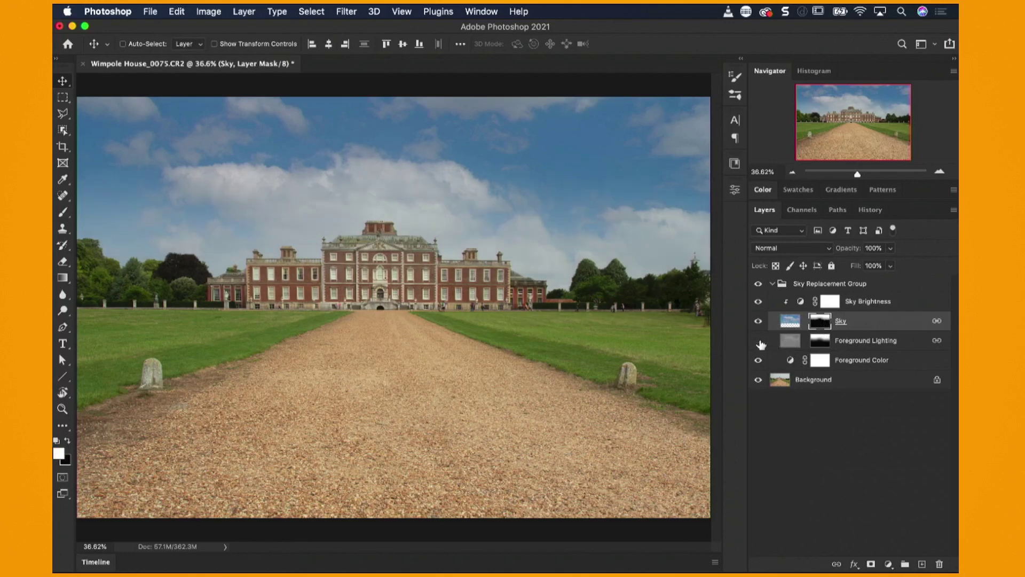
left_click(759, 342)
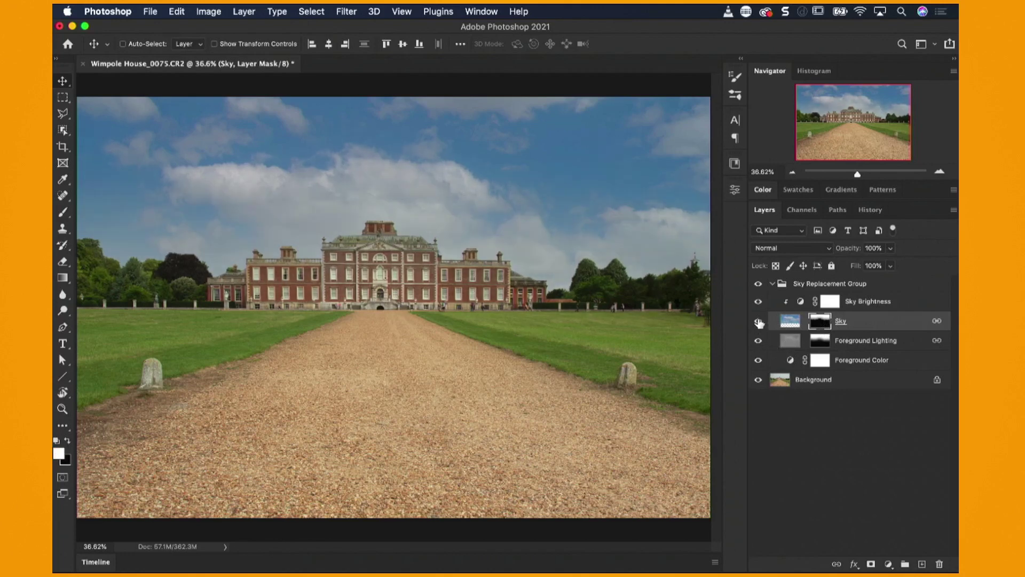
left_click(758, 321)
left_click(758, 321)
left_click(759, 302)
left_click(760, 302)
left_click(758, 361)
left_click(773, 284)
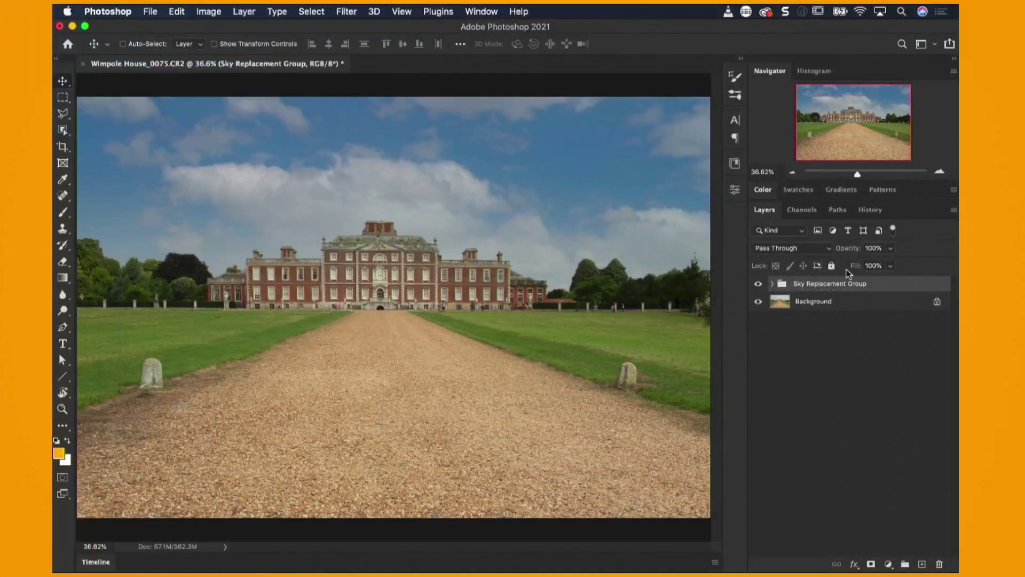
- Convert the Sky Replacement Group and Background into one smart object
left_click(859, 302)
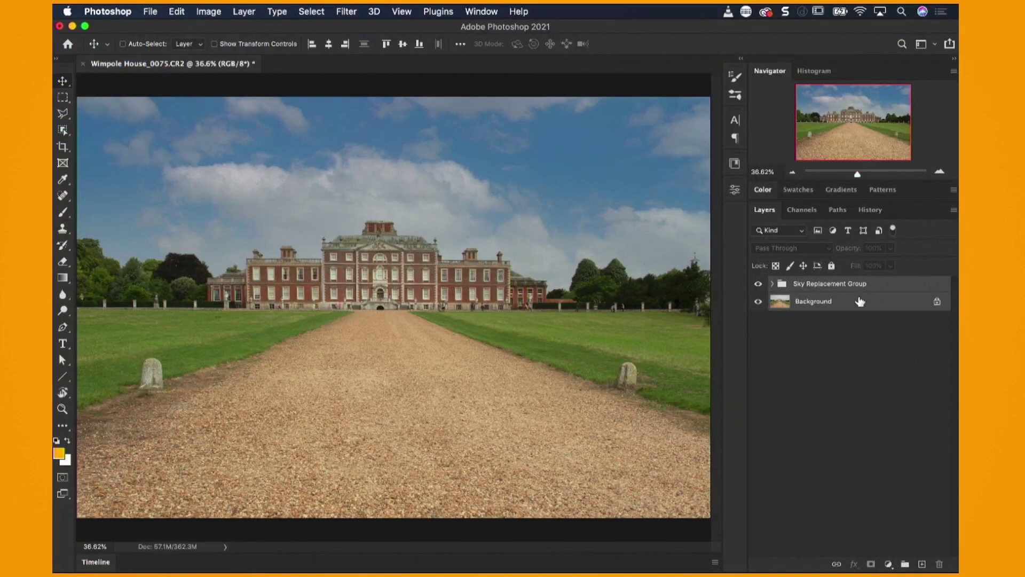
right_click(860, 302)
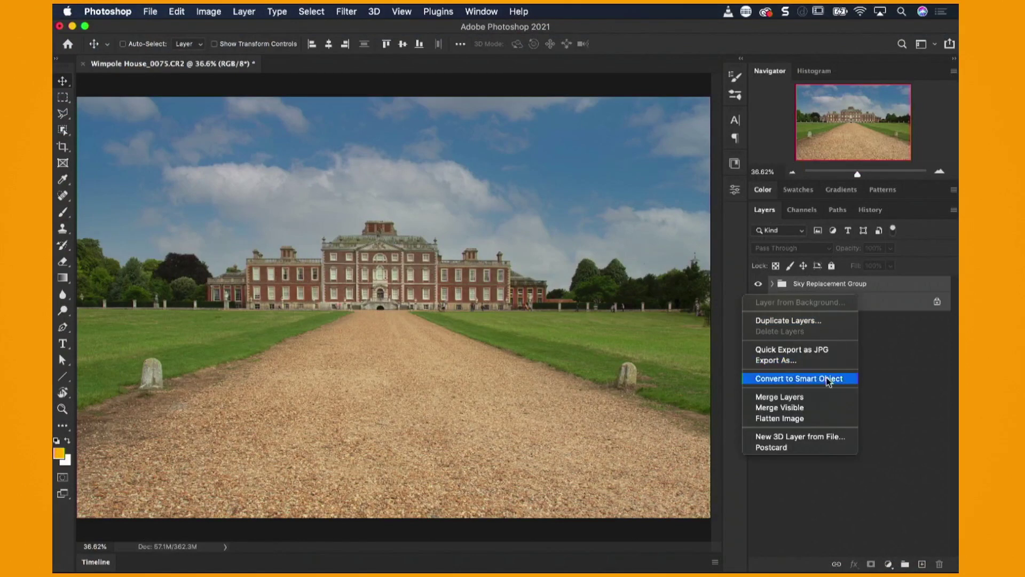
left_click(827, 379)
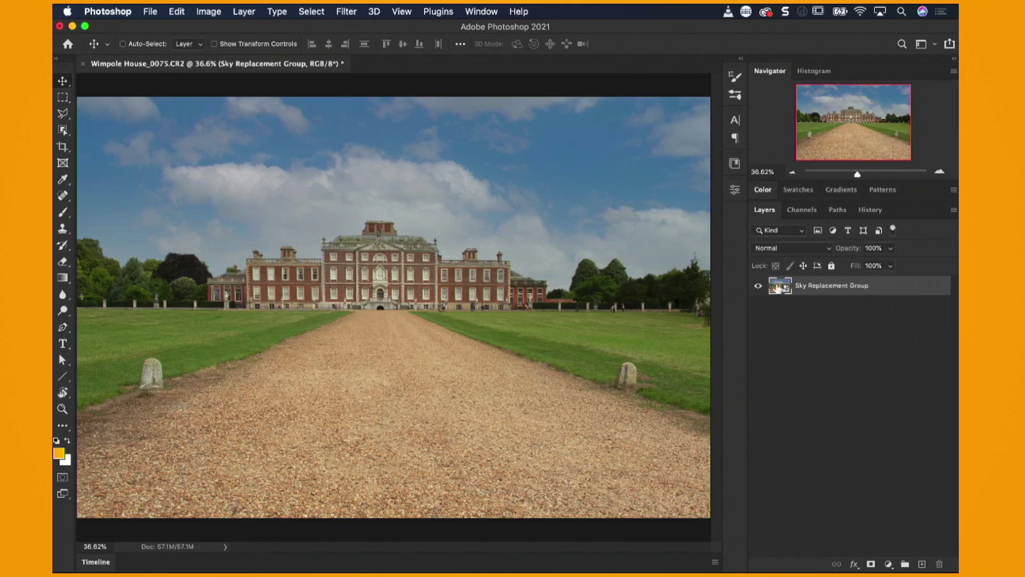
- Inside the smart object, move the Sky layer lower, then save and close it
double_click(777, 288)
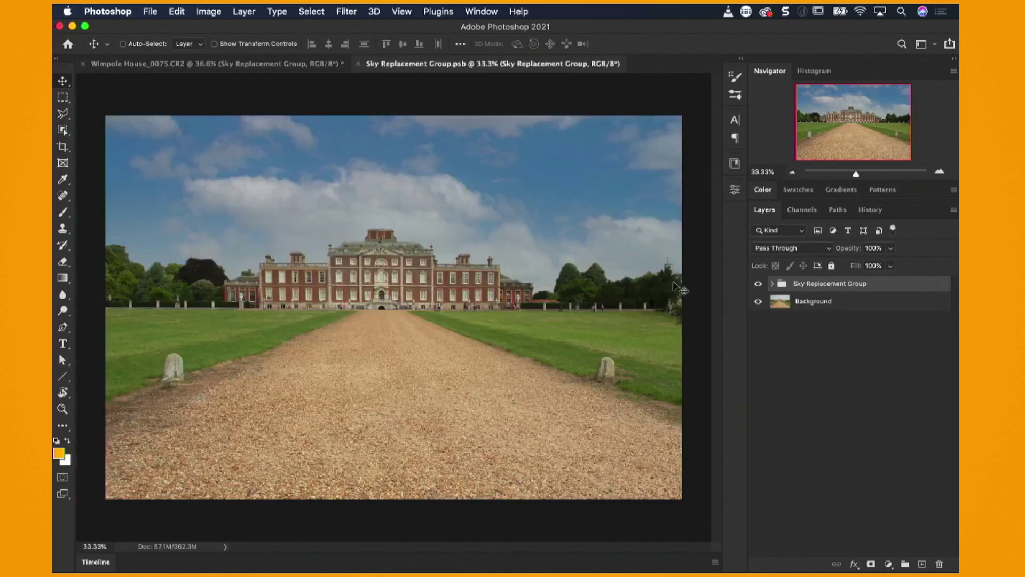
left_click(773, 286)
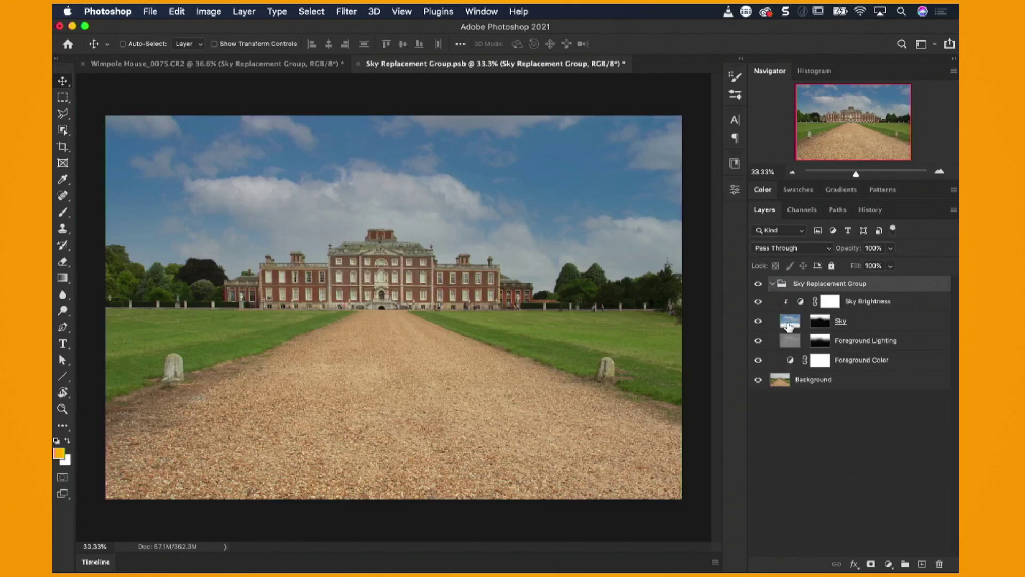
left_click(788, 325)
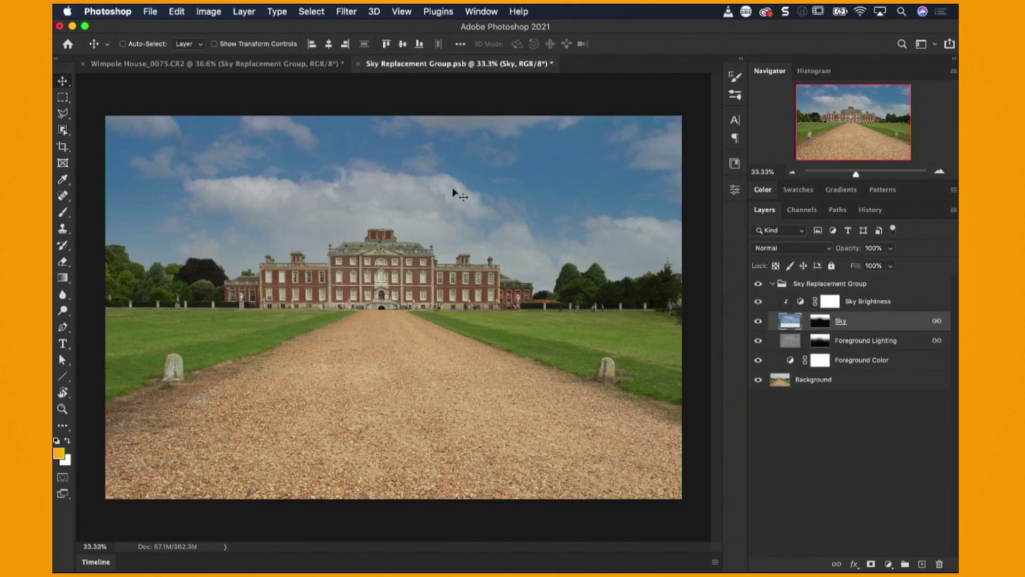
left_click_drag(453, 193, 457, 241)
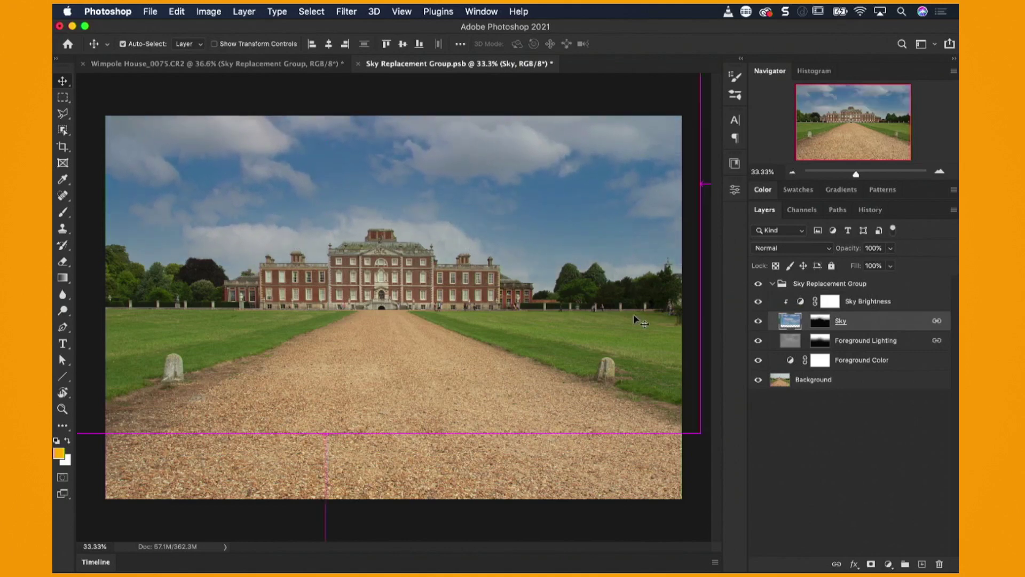
key("super+s")
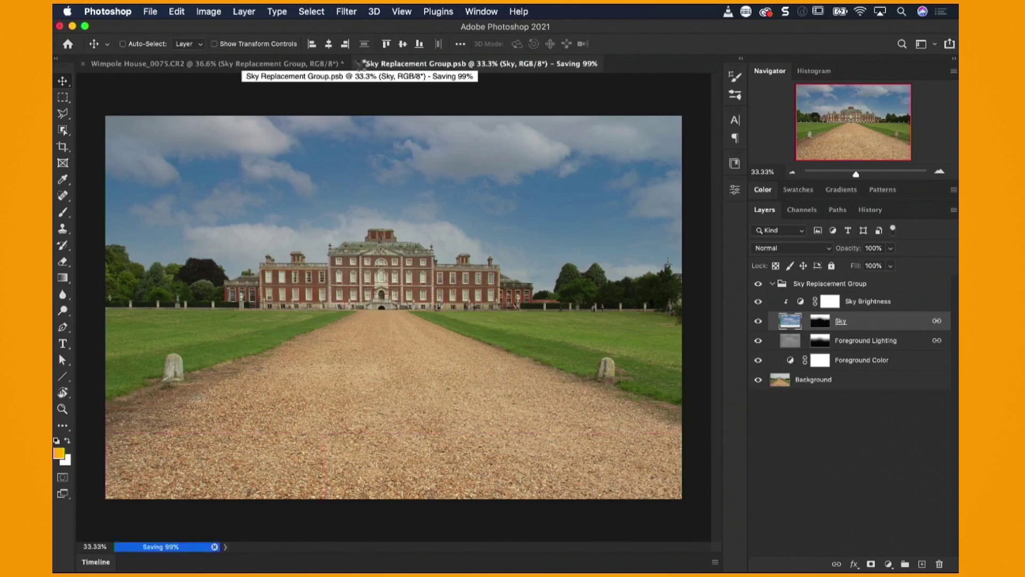
key("super+w")
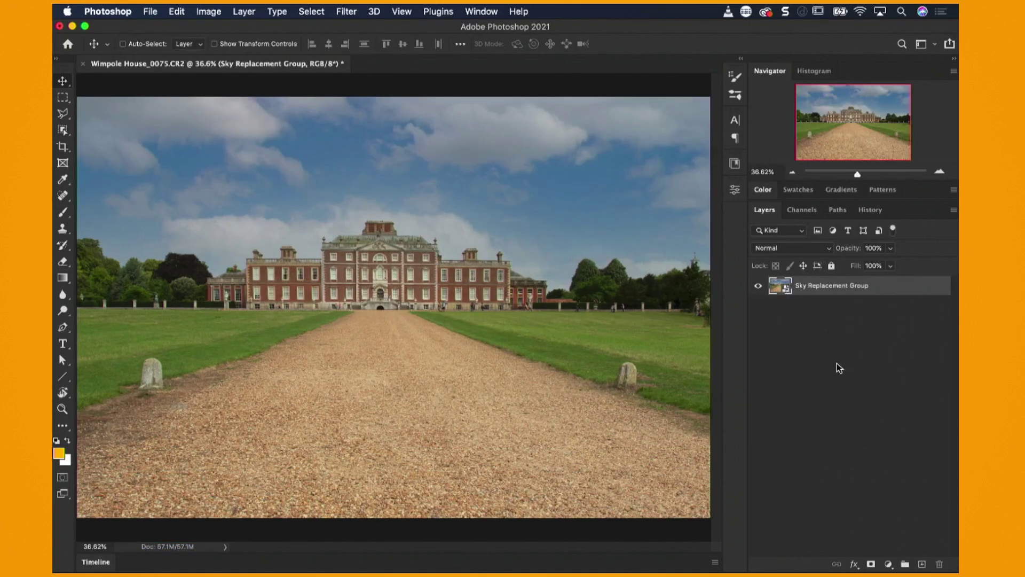
- Open the Camera Raw Filter on the smart object at Color Mixer Hue
left_click(356, 11)
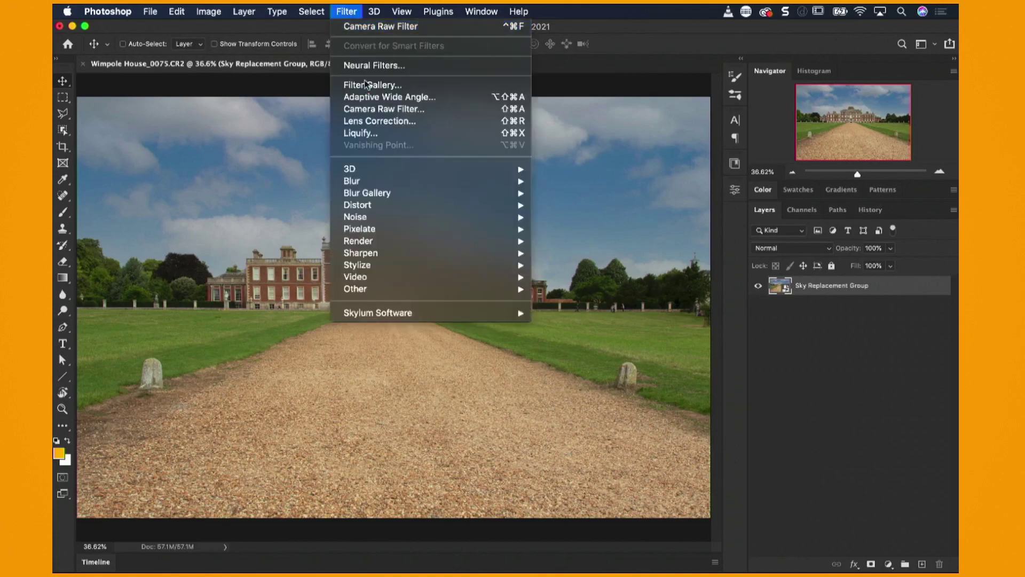
left_click(367, 109)
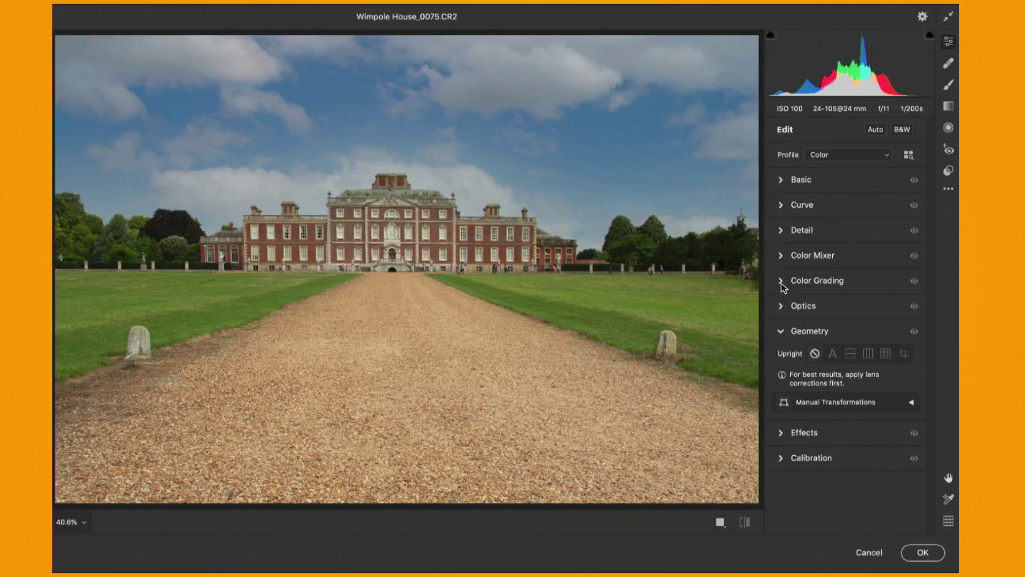
left_click(781, 256)
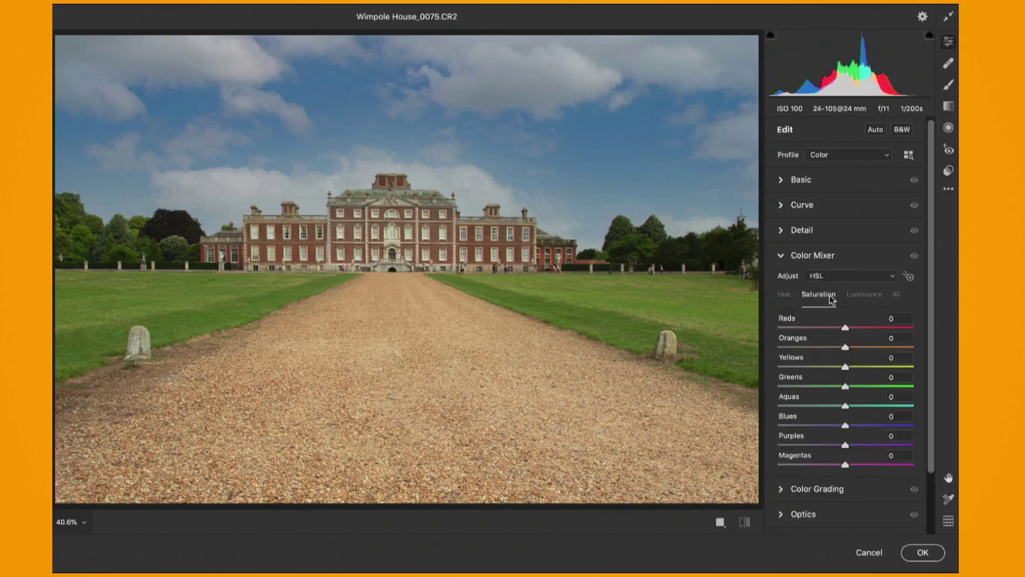
left_click(784, 298)
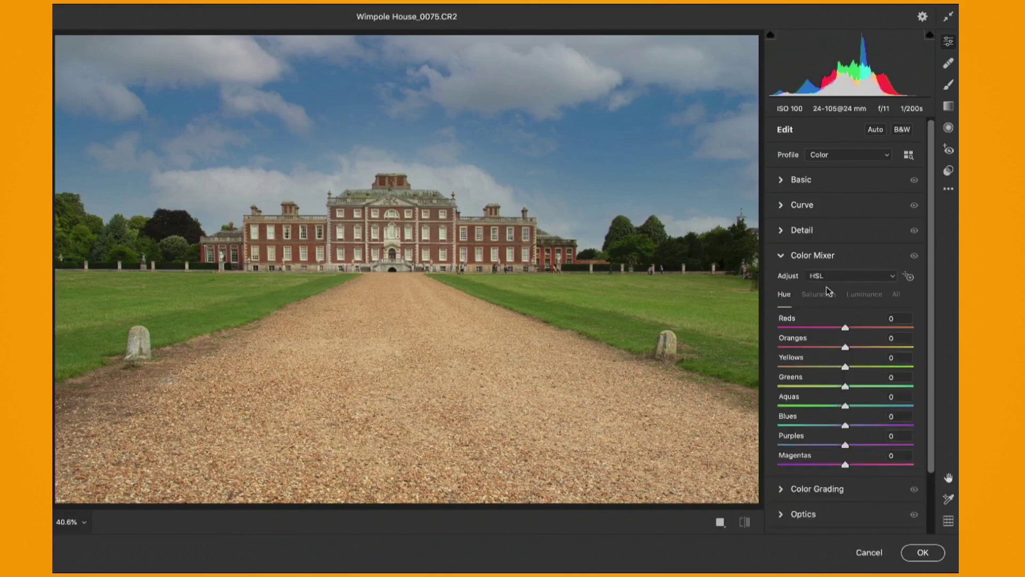
- Shift hues to Yellows -16, Greens -15, Blues +12, and set Blues saturation +13
left_click(908, 276)
mouse_move(594, 295)
left_mouse_down()
mouse_move(608, 296)
mouse_move(561, 296)
mouse_move(586, 297)
left_mouse_up()
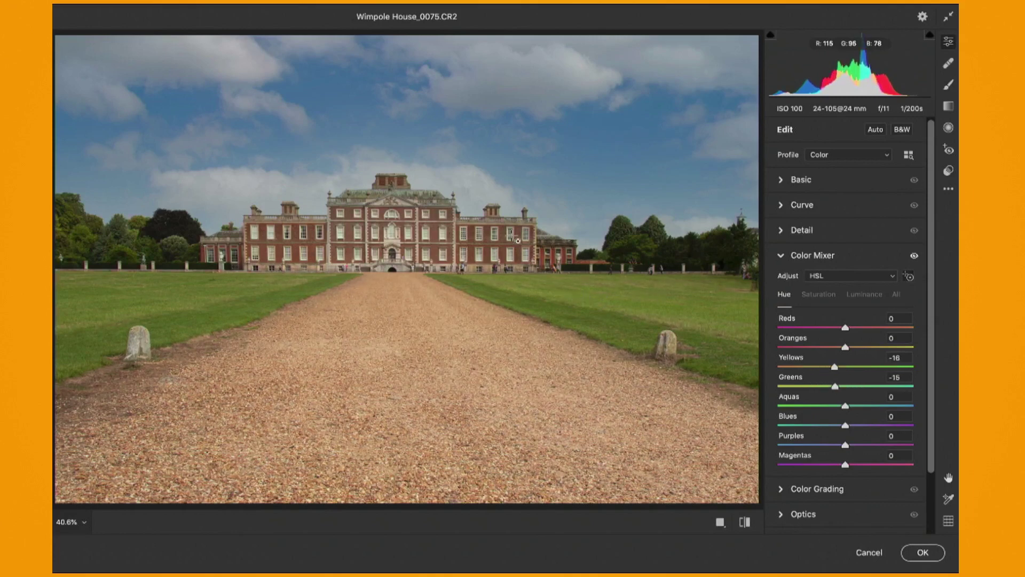
mouse_move(562, 150)
left_mouse_down()
mouse_move(576, 150)
mouse_move(534, 149)
mouse_move(572, 148)
mouse_move(580, 159)
left_mouse_up()
left_click(814, 294)
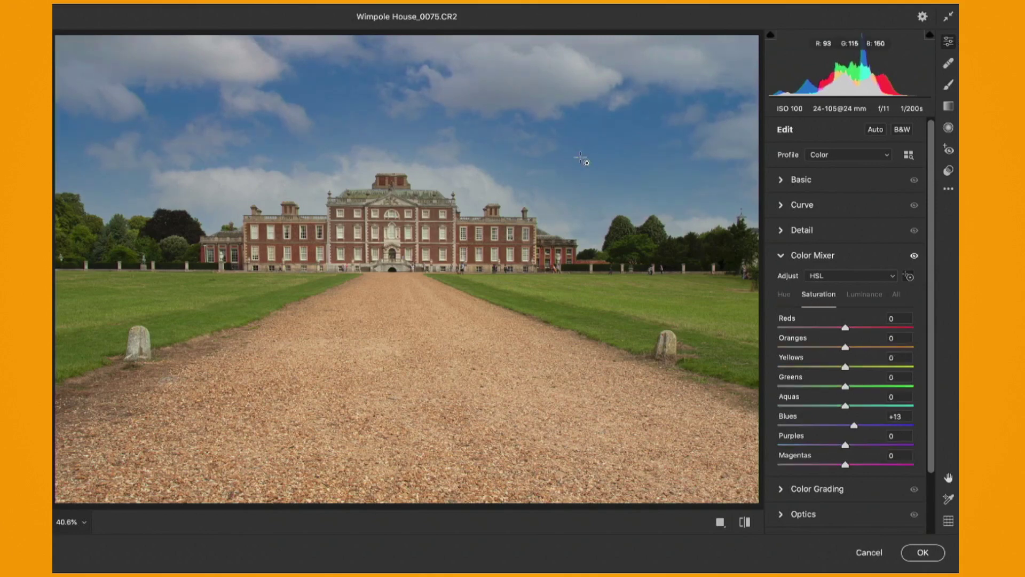
left_click(780, 257)
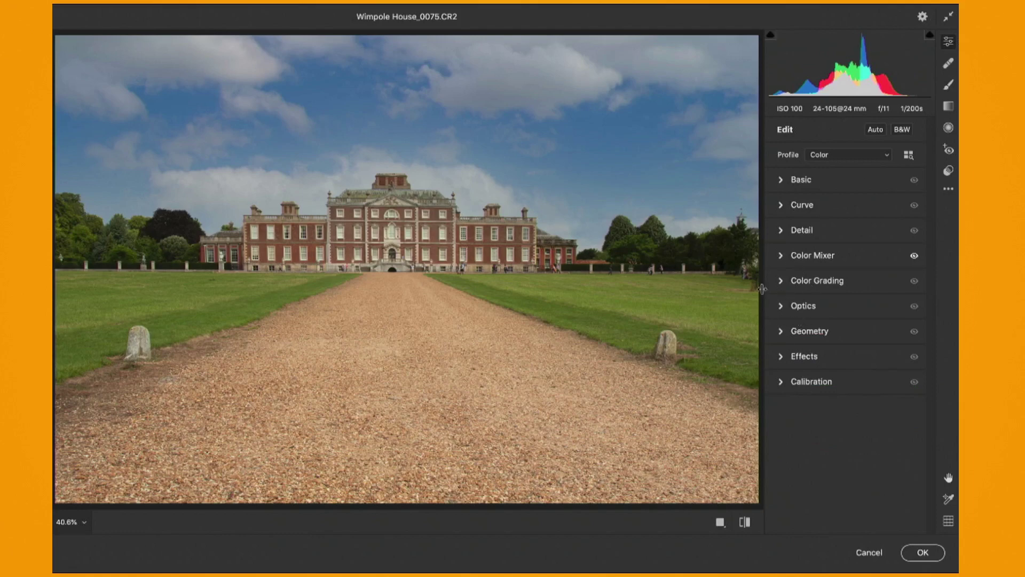
- Sharpen the photo to 29 and add some noise reduction in the Detail panel
left_click(783, 231)
left_click_drag(795, 264, 805, 262)
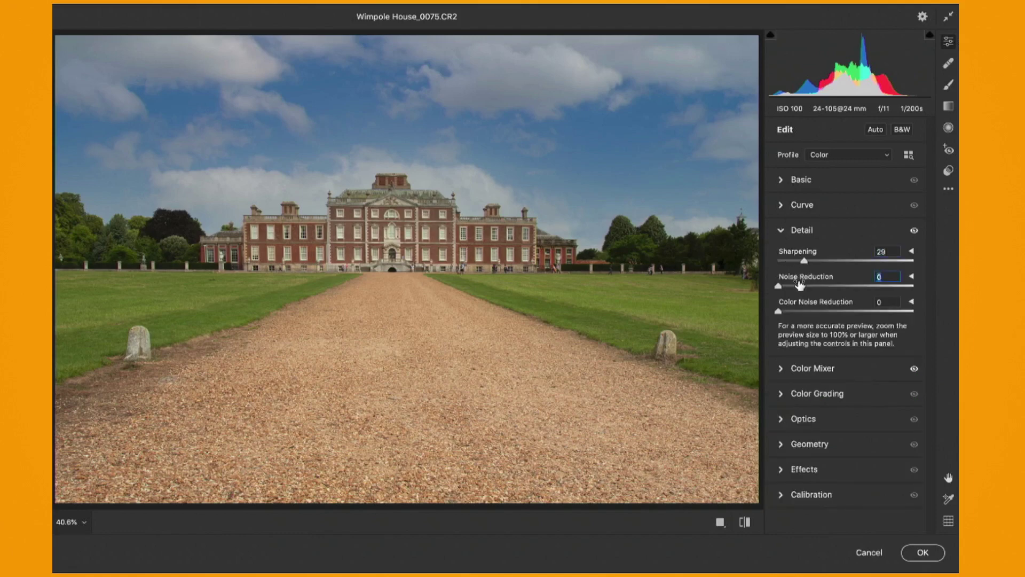
left_click(800, 285)
- Raise Exposure to +0.35 and lower Highlights to -26
left_click(780, 181)
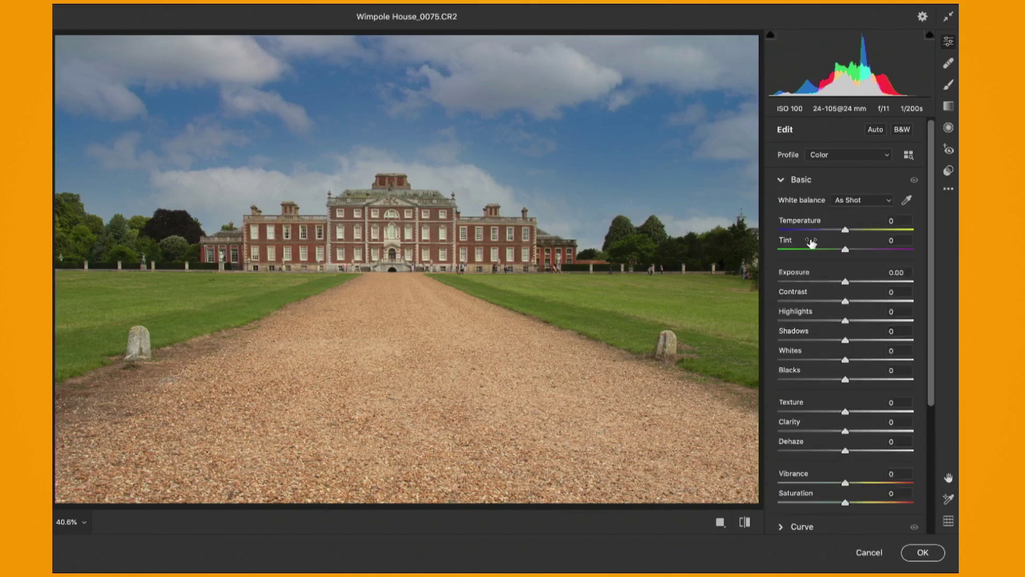
left_click(843, 282)
left_click_drag(843, 281, 851, 281)
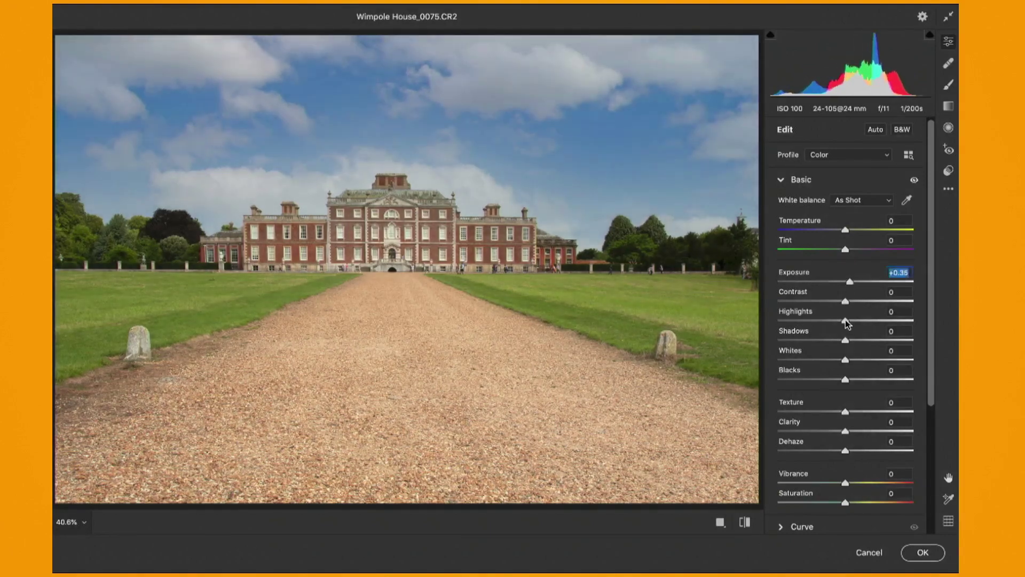
left_click_drag(832, 319, 828, 322)
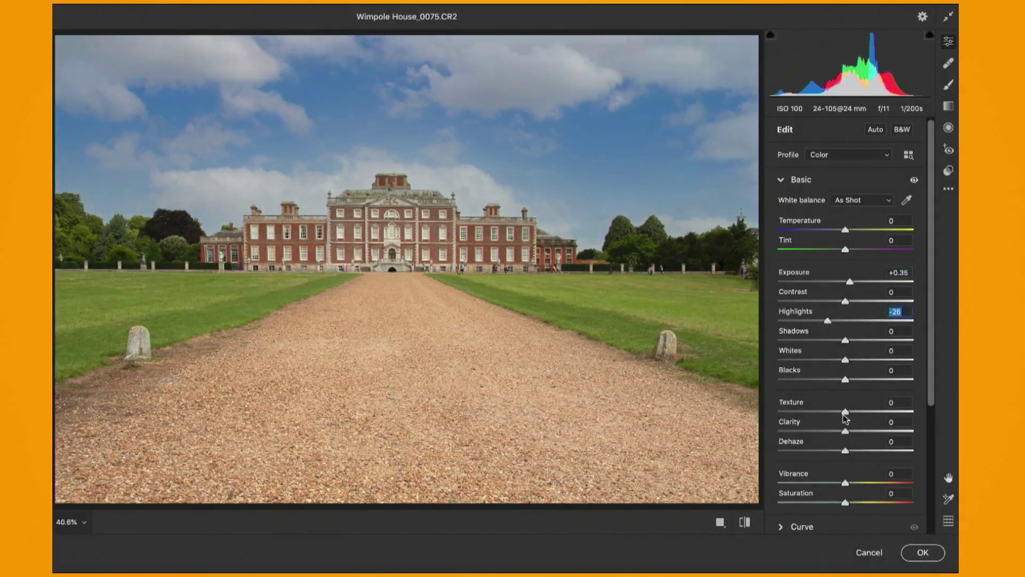
- Increase Texture to +31, Clarity to +13 and Dehaze to +17
scroll(845, 418, "down", 2)
left_click_drag(846, 382, 854, 383)
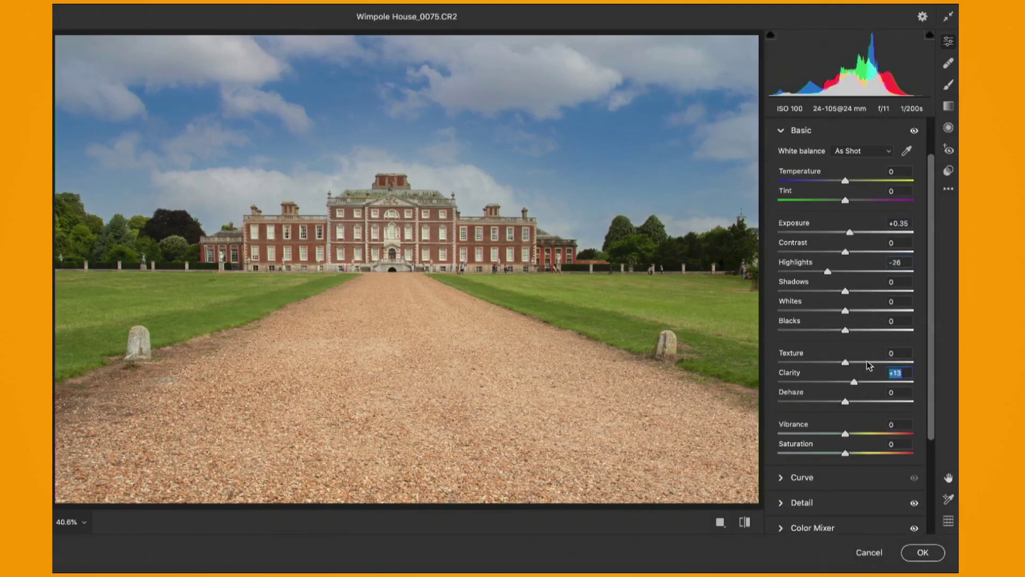
left_click(866, 362)
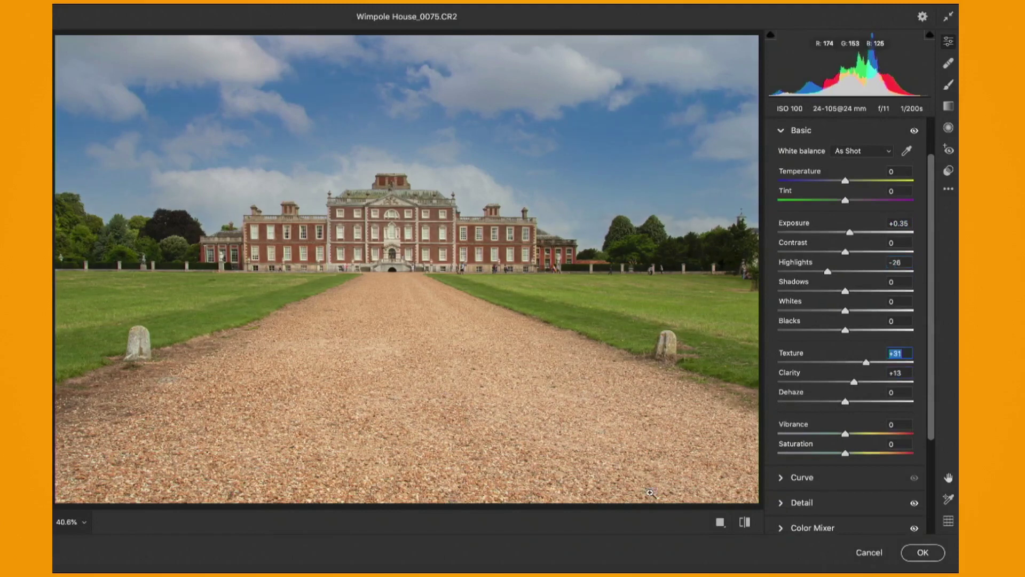
mouse_move(845, 402)
left_mouse_down()
mouse_move(829, 405)
mouse_move(858, 405)
left_mouse_up()
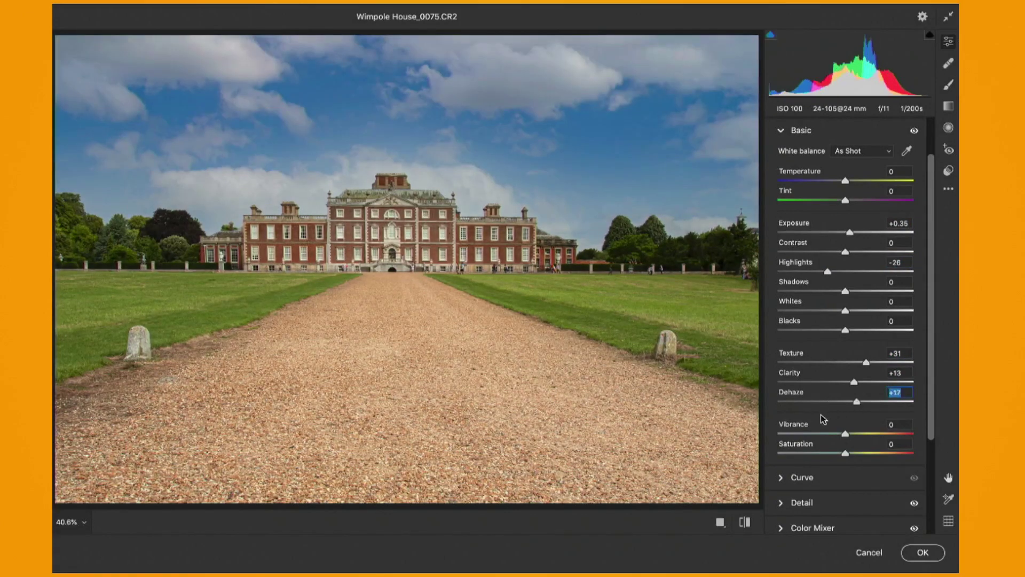
- Lower Saturation to -9 and add a -16 dark vignette in Effects
scroll(819, 426, "down", 2)
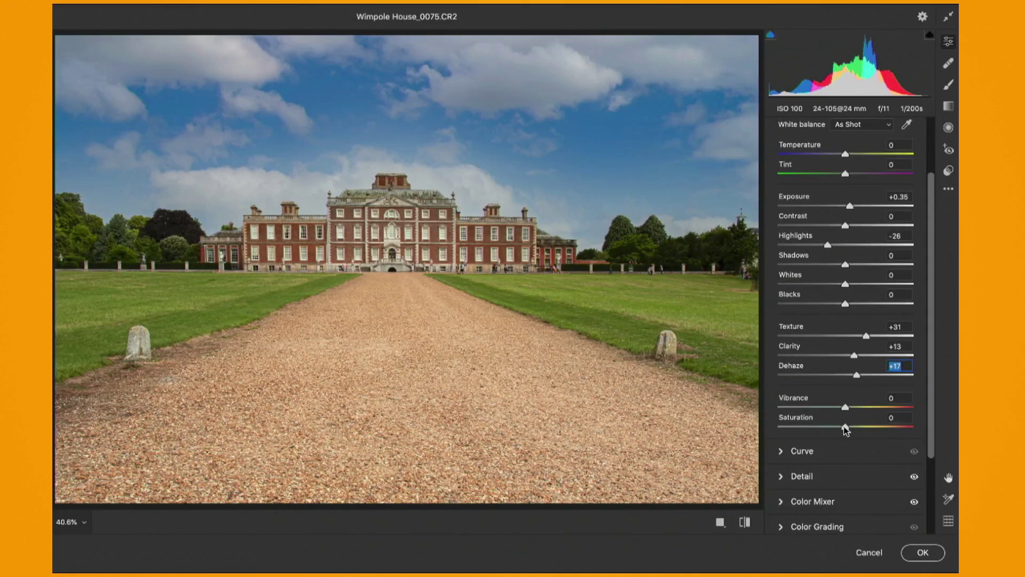
left_click_drag(845, 429, 839, 431)
scroll(847, 447, "down", 4)
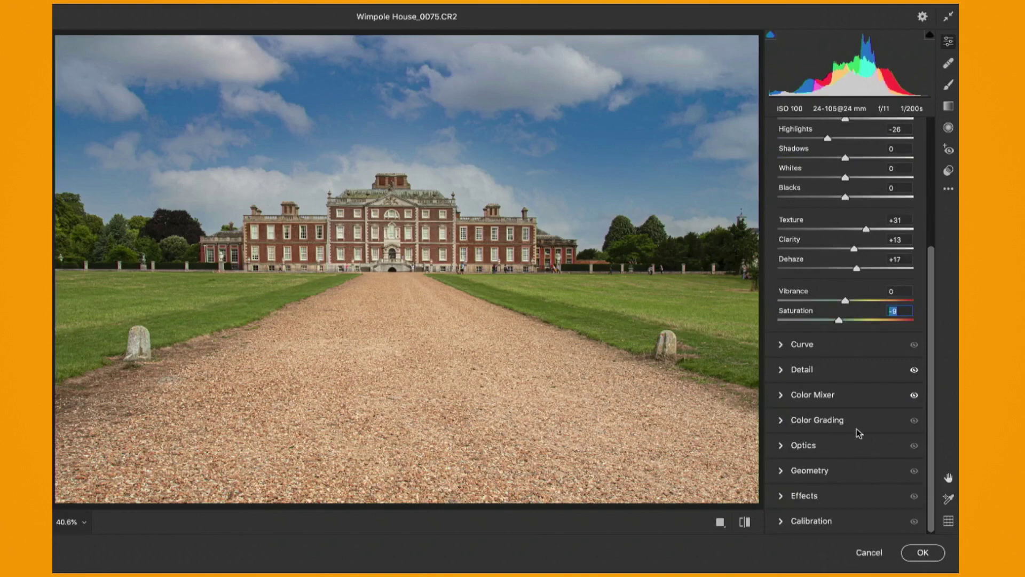
left_click(783, 496)
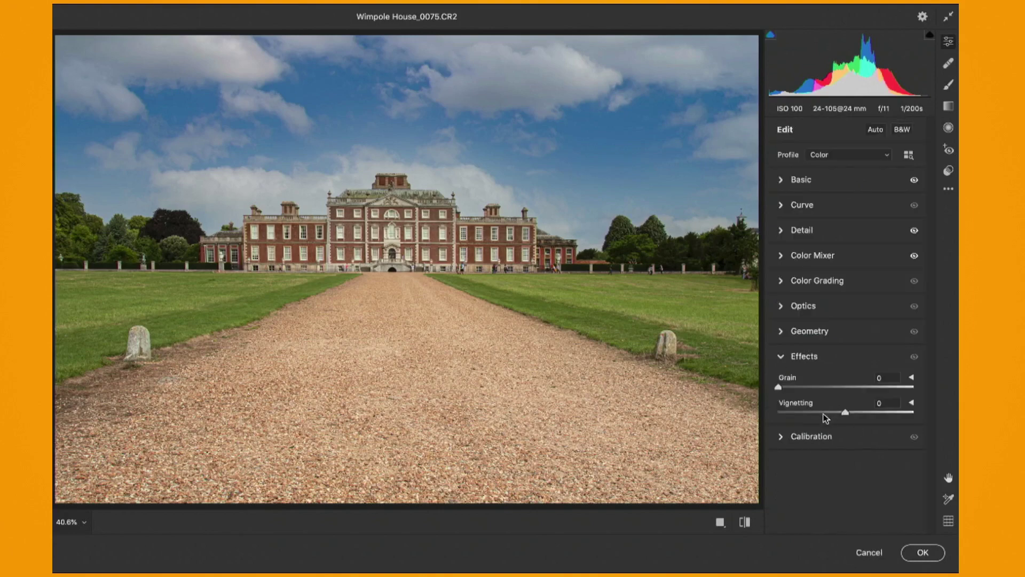
left_click_drag(826, 413, 835, 412)
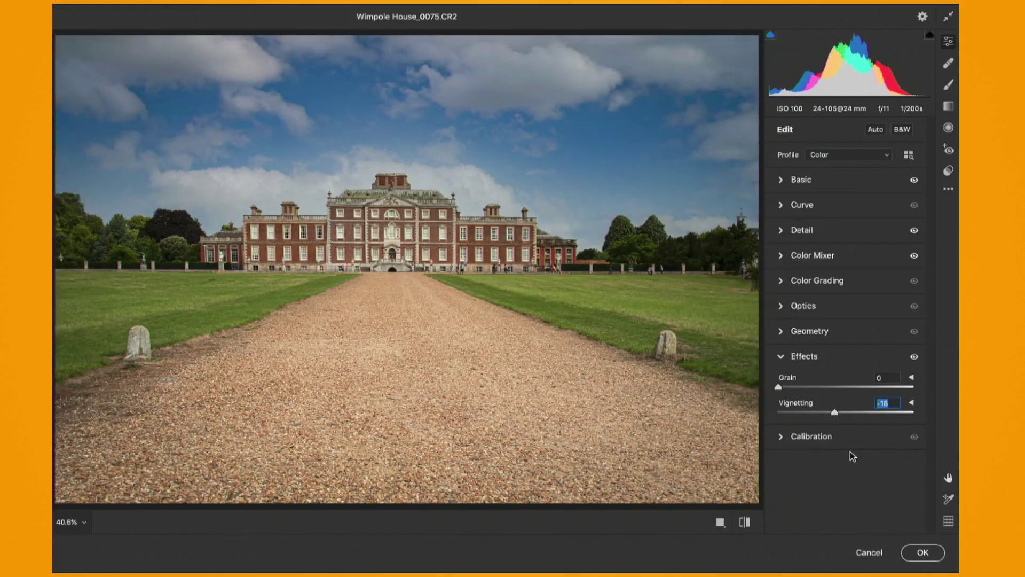
- Confirm with OK so the Camera Raw Filter is applied to the Sky Replacement Group
left_click(918, 557)
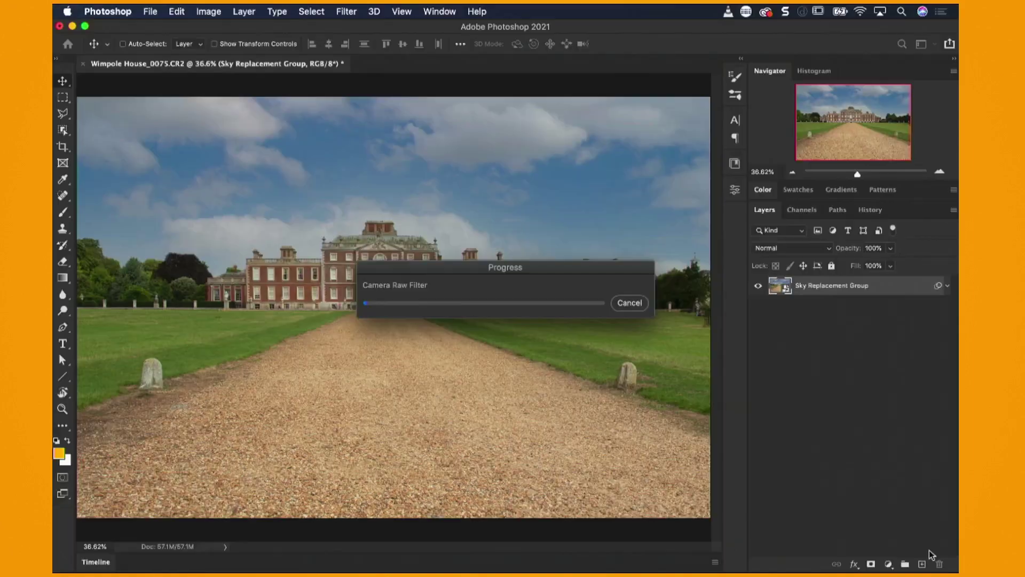